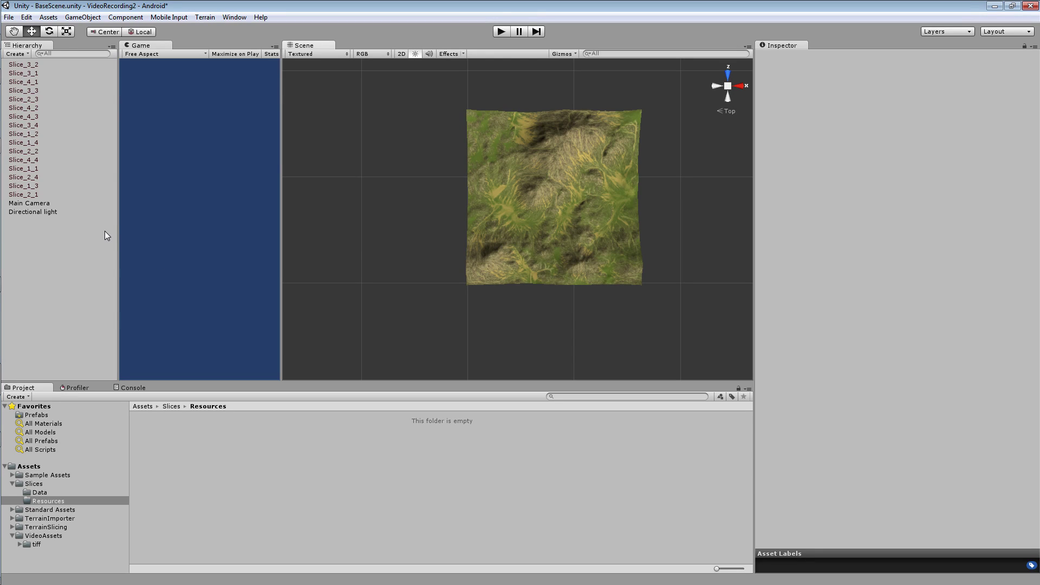
Step: Bring up the Photoshop Grid image and highlight the GroupName and underscore parts of its label
{"action": "mouse_move", "coordinate": [1, 195]}
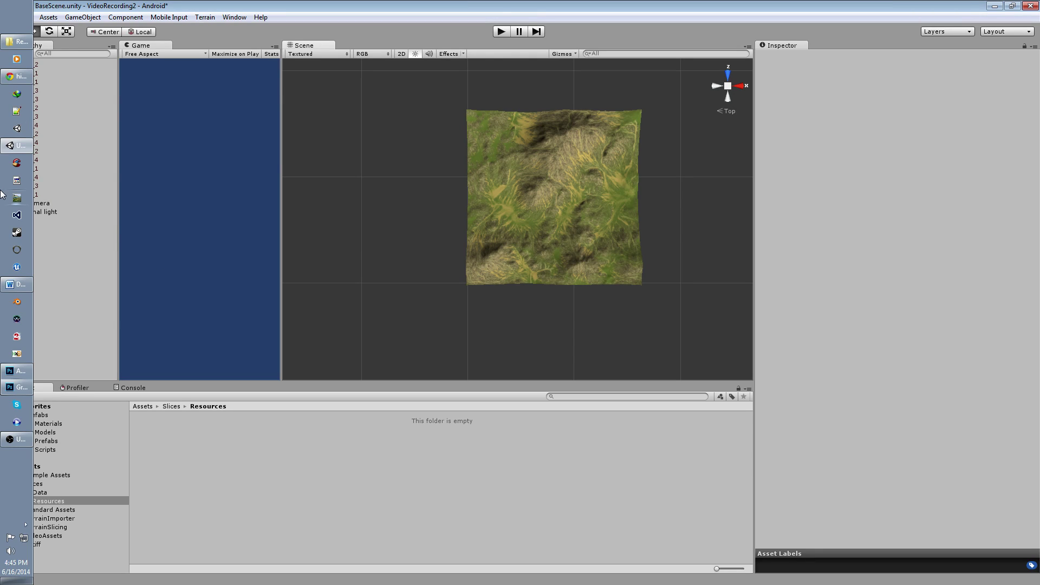
{"action": "left_click", "coordinate": [13, 391]}
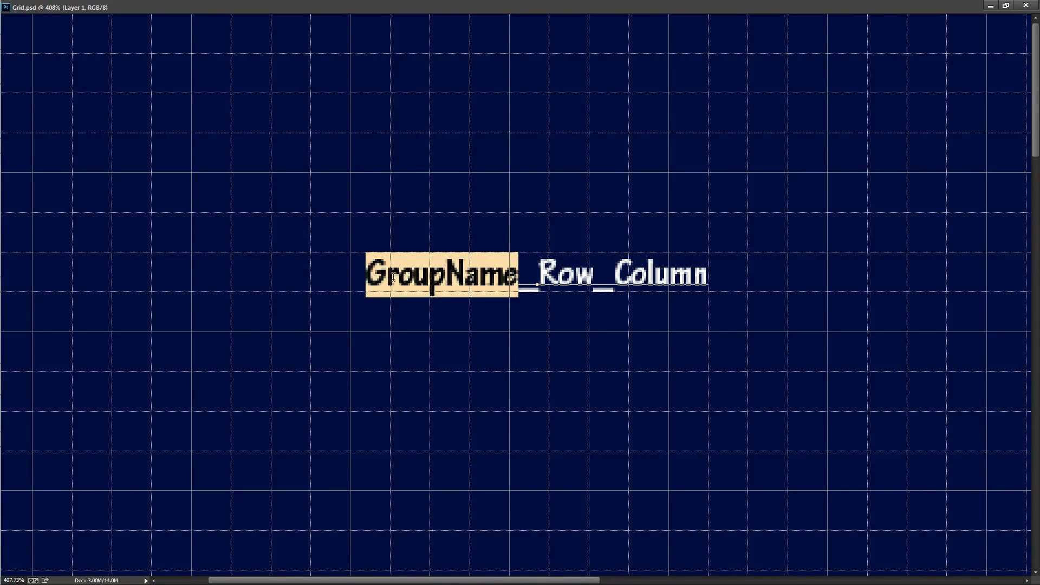
{"action": "left_click_drag", "start_coordinate": [517, 278], "coordinate": [698, 281]}
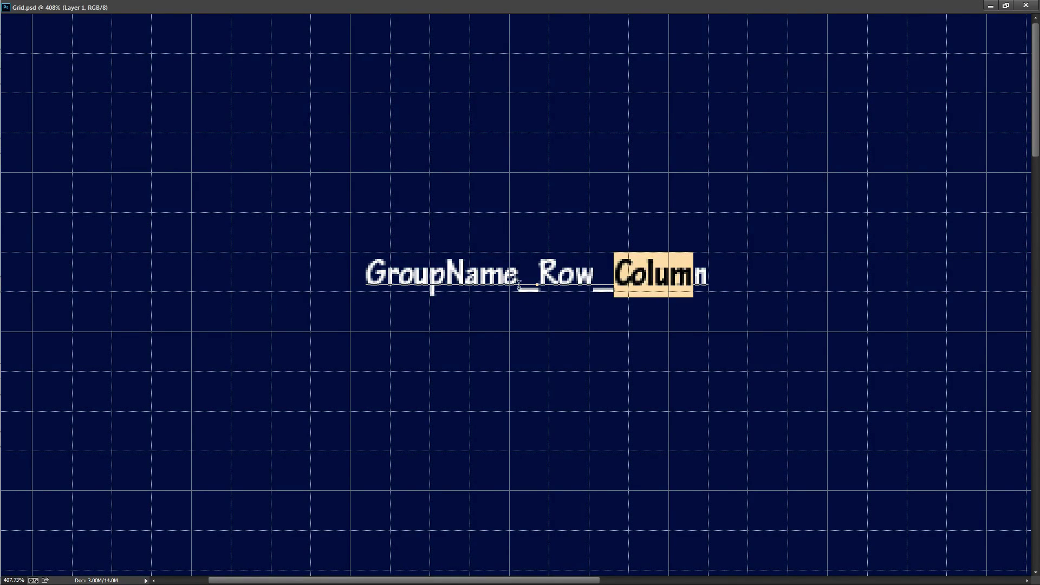
{"action": "left_click_drag", "start_coordinate": [519, 279], "coordinate": [376, 276]}
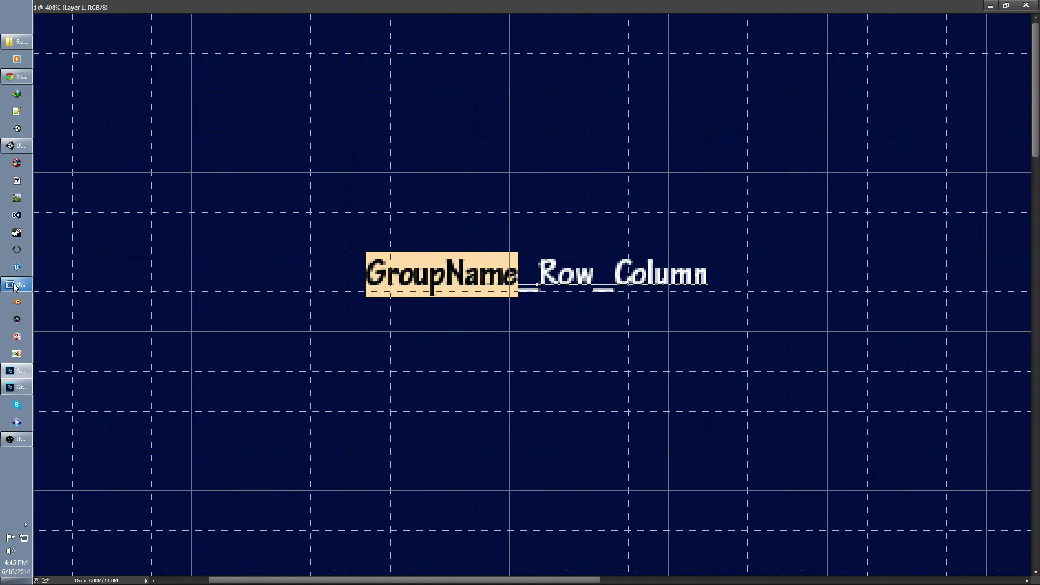
{"action": "left_click", "coordinate": [14, 286]}
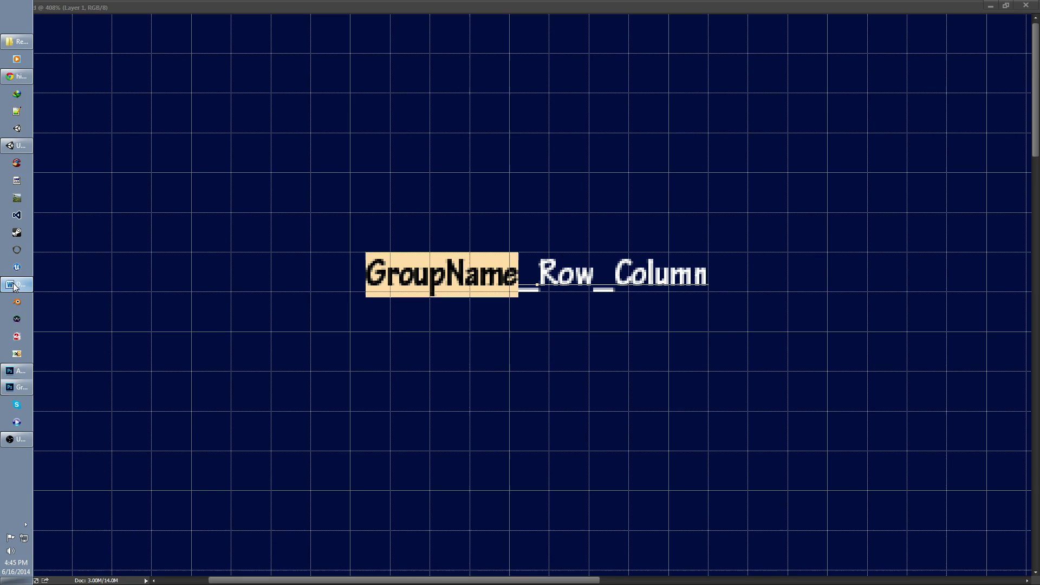
Step: Insert 'Layer_' before Row in the label, then remove it to restore 'GroupName_Row_Column'
{"action": "left_click", "coordinate": [522, 277]}
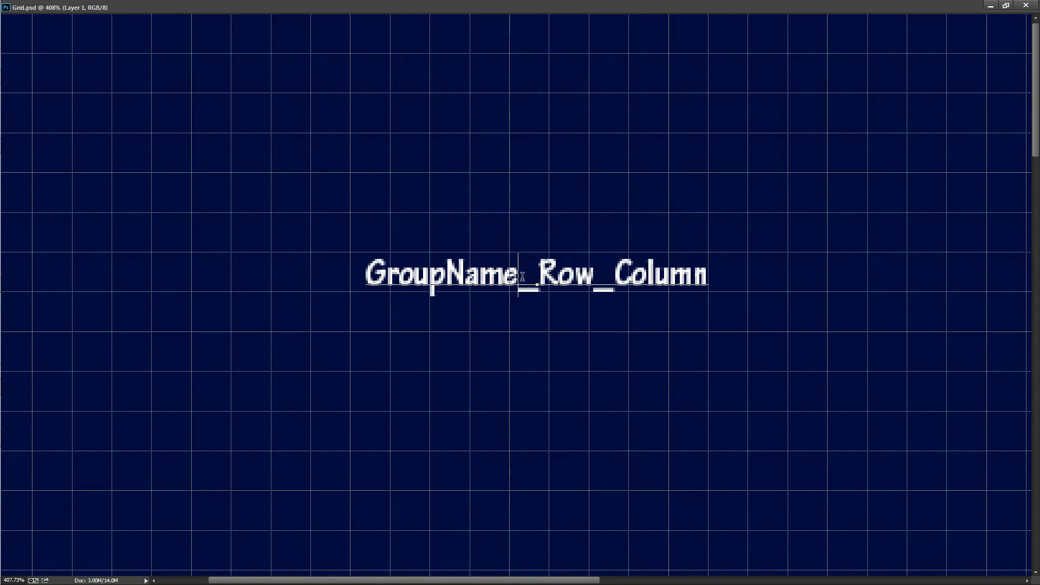
{"action": "left_click_drag", "start_coordinate": [523, 277], "coordinate": [709, 271]}
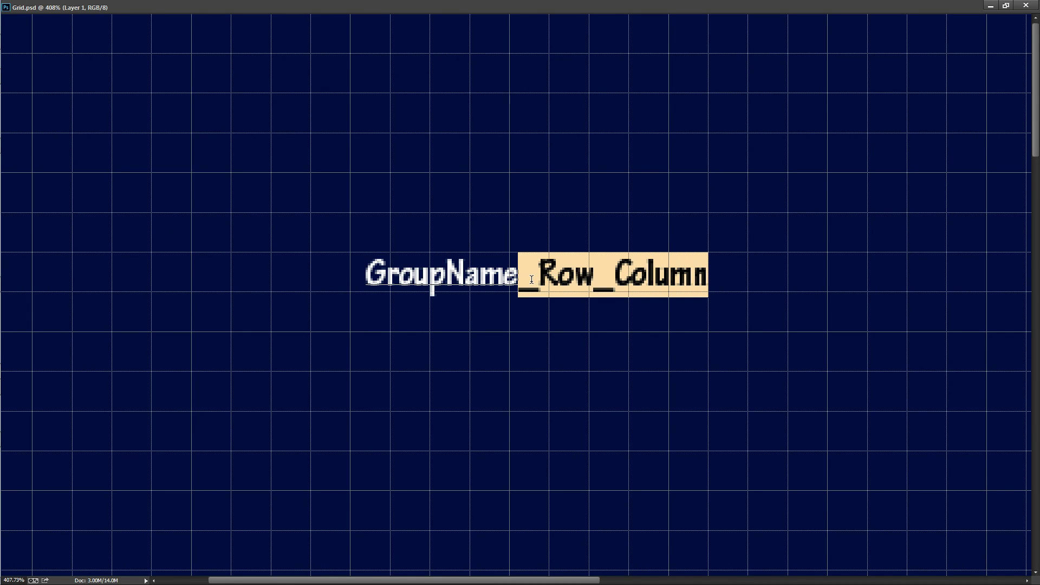
{"action": "left_click", "coordinate": [532, 280]}
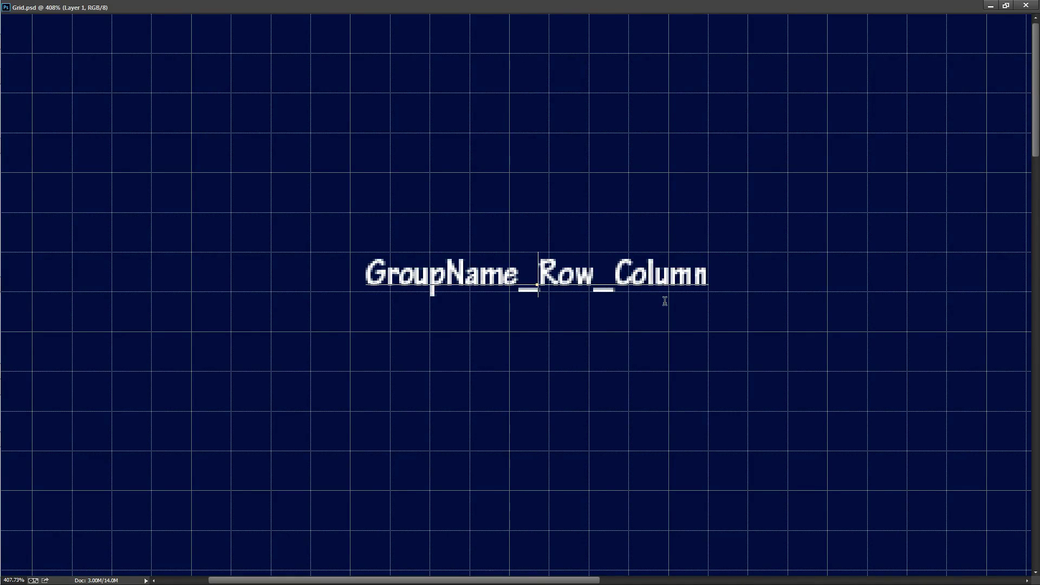
{"action": "type", "text": "Layer_"}
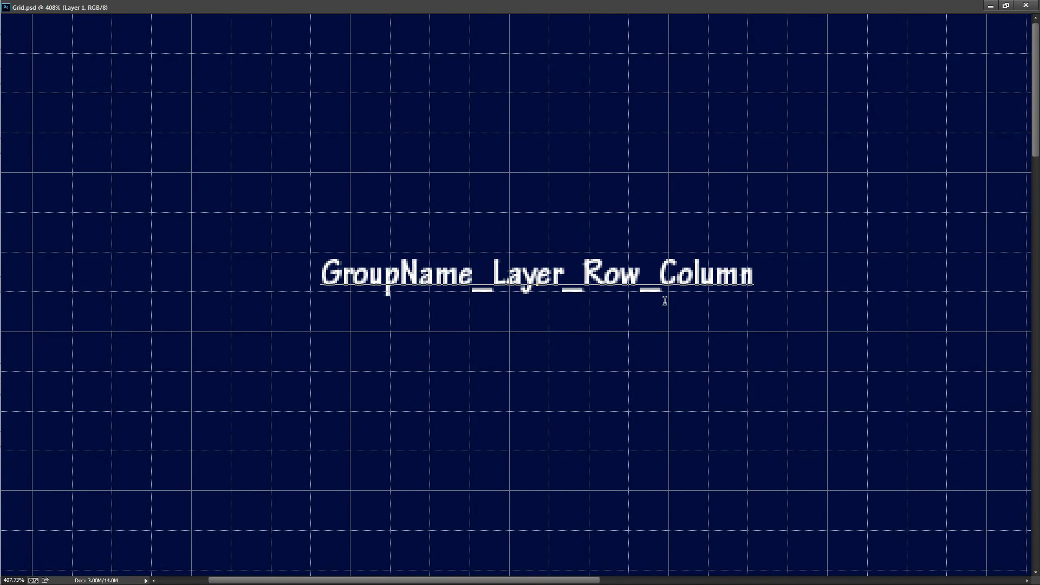
{"action": "key", "text": "BackSpace"}
{"action": "key", "text": "BackSpace"}
{"action": "key", "text": "BackSpace"}
{"action": "key", "text": "BackSpace"}
{"action": "key", "text": "BackSpace"}
{"action": "key", "text": "BackSpace"}
{"action": "key", "text": "BackSpace"}
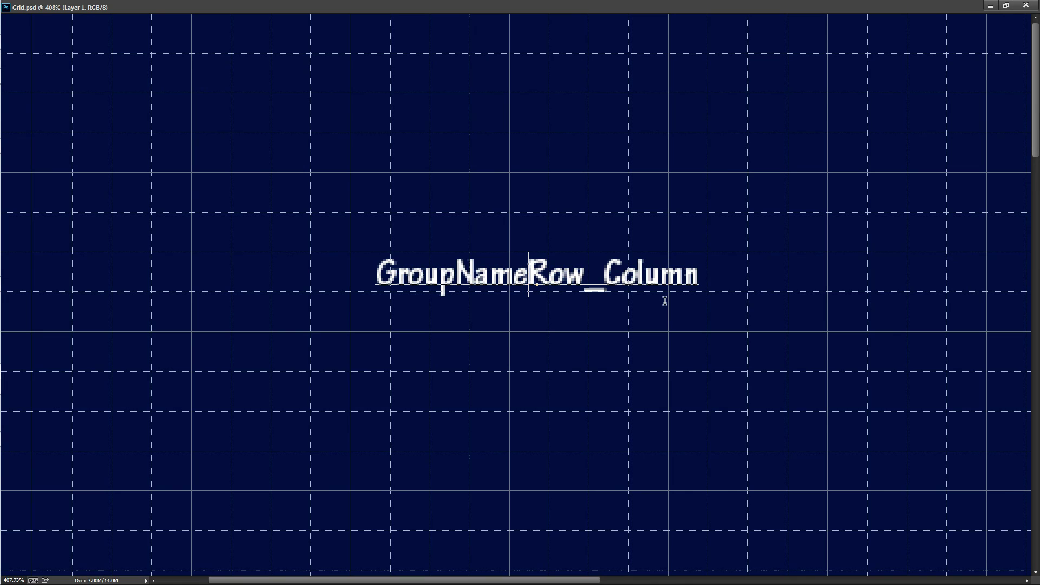
{"action": "type", "text": "_"}
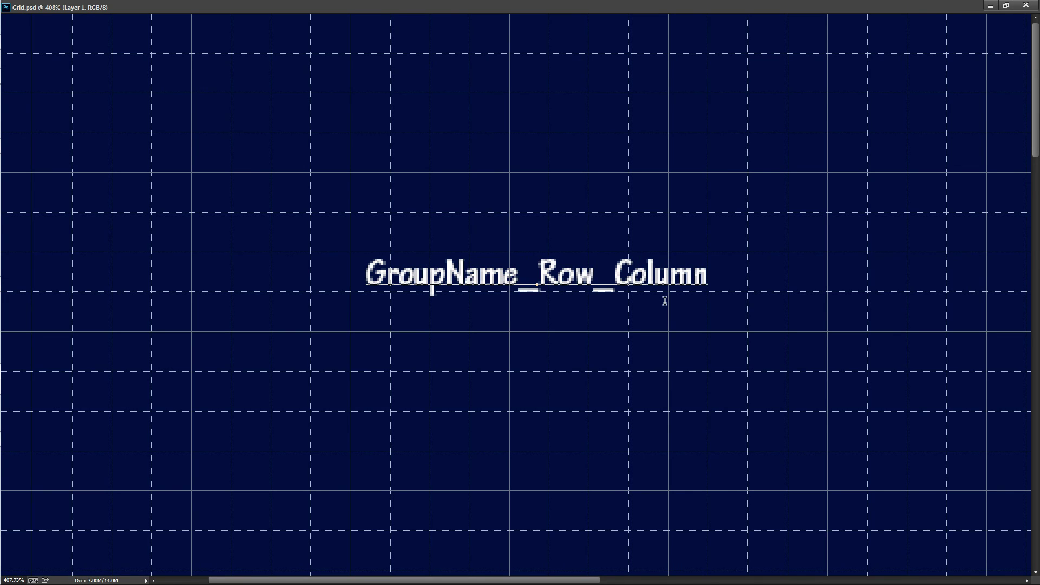
{"action": "mouse_move", "coordinate": [2, 163]}
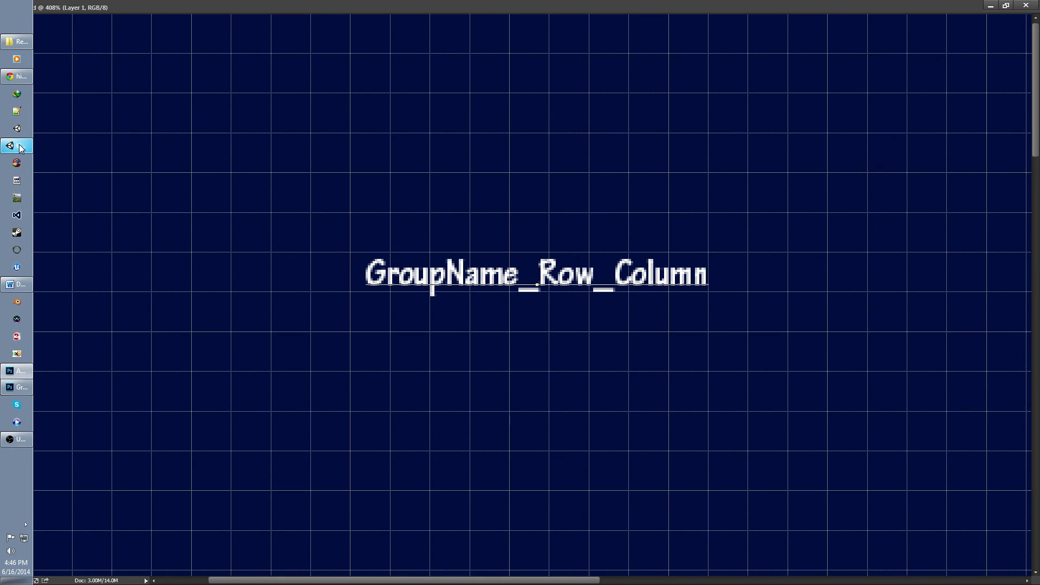
Step: Switch back to the Unity editor showing the sixteen assembled terrain slices
{"action": "left_click", "coordinate": [20, 148]}
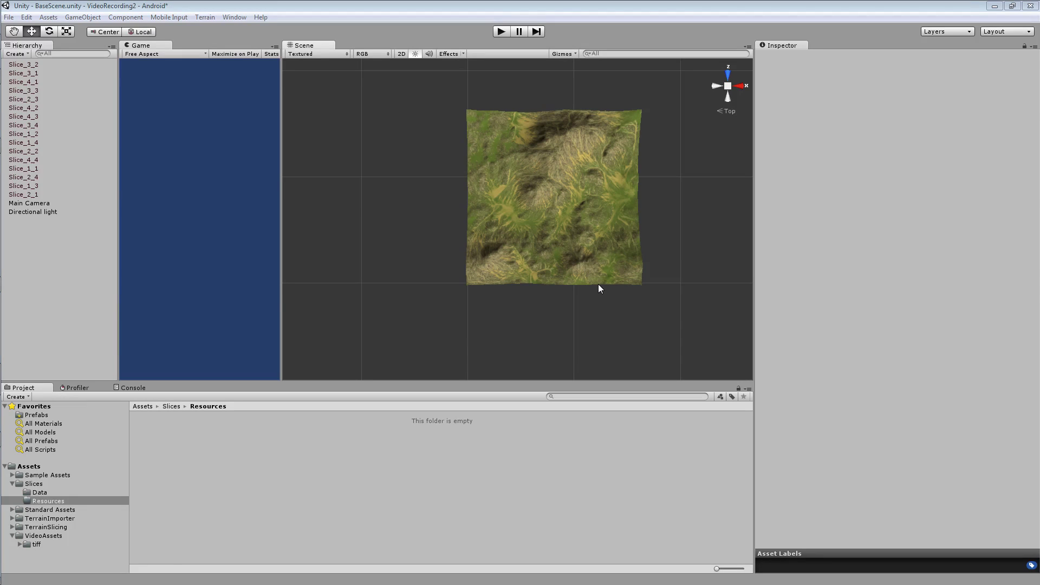
Step: Select terrain slices 1_1, 1_2, 1_4, 3_4, 2_2 and 3_2 in turn, ending on Slice_4_3
{"action": "left_click", "coordinate": [503, 275]}
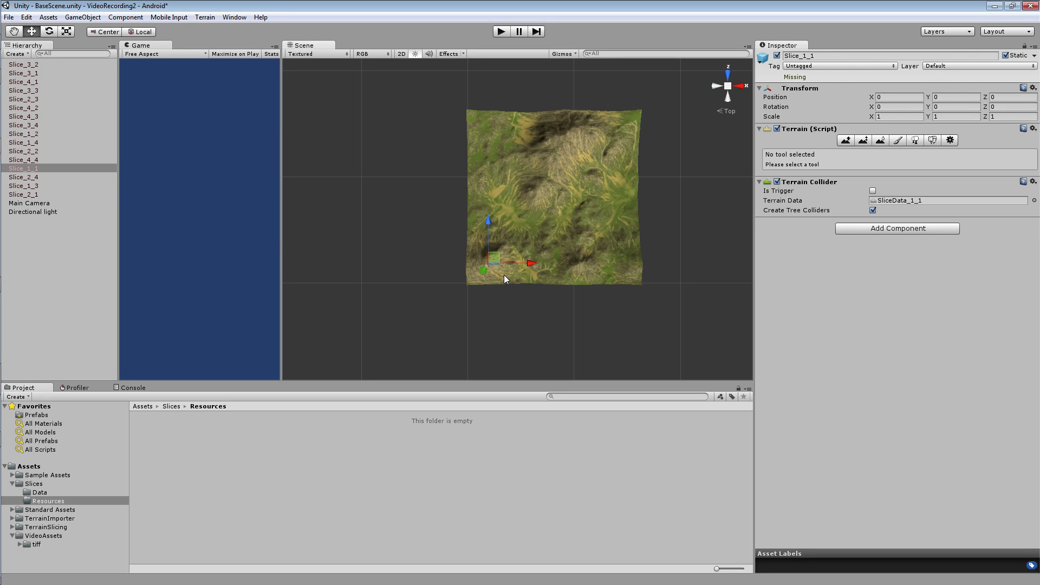
{"action": "left_click", "coordinate": [547, 268]}
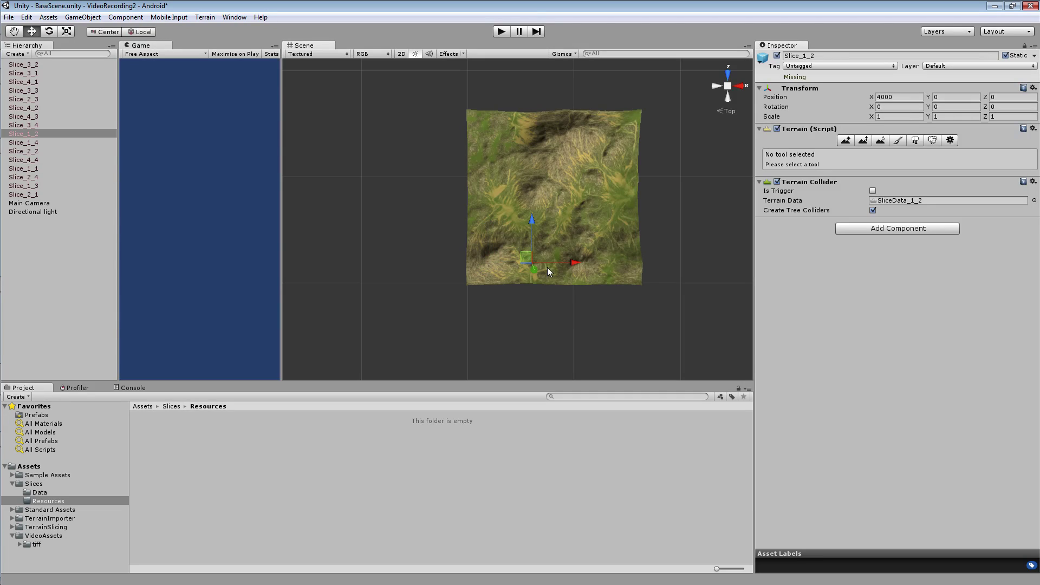
{"action": "left_click", "coordinate": [578, 272]}
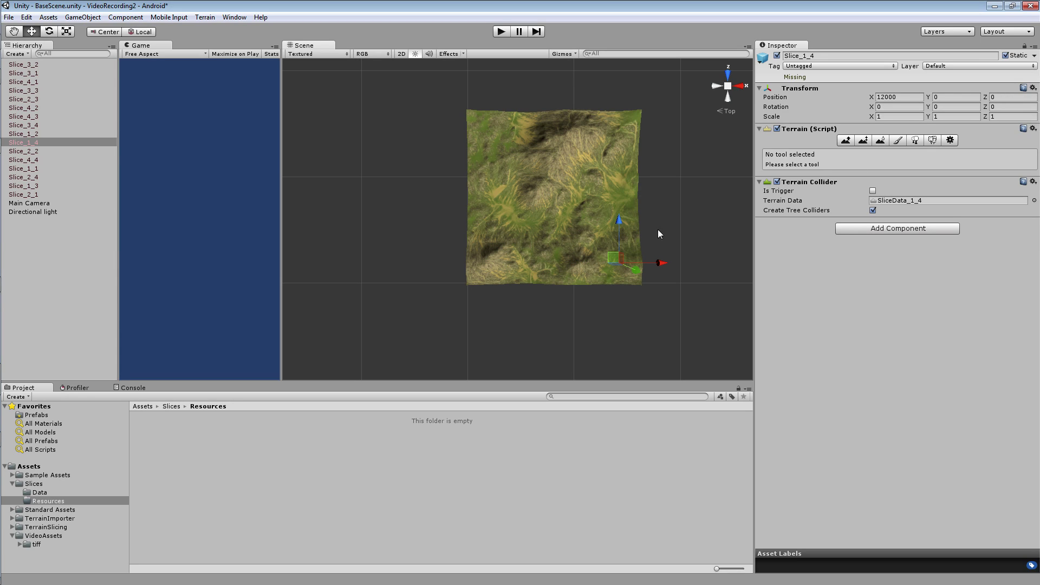
{"action": "left_click", "coordinate": [612, 190]}
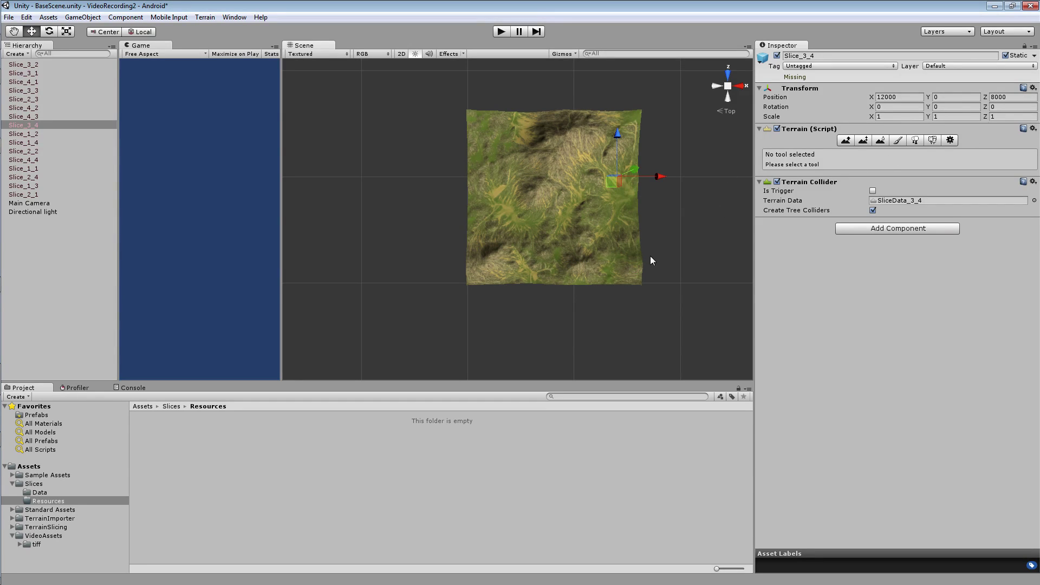
{"action": "left_click", "coordinate": [553, 275]}
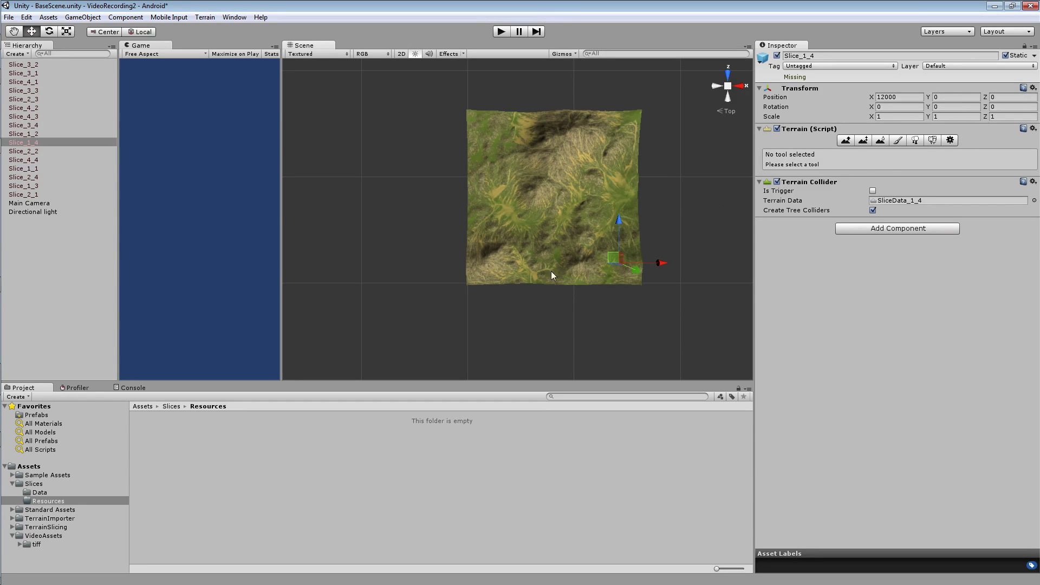
{"action": "left_click", "coordinate": [505, 274]}
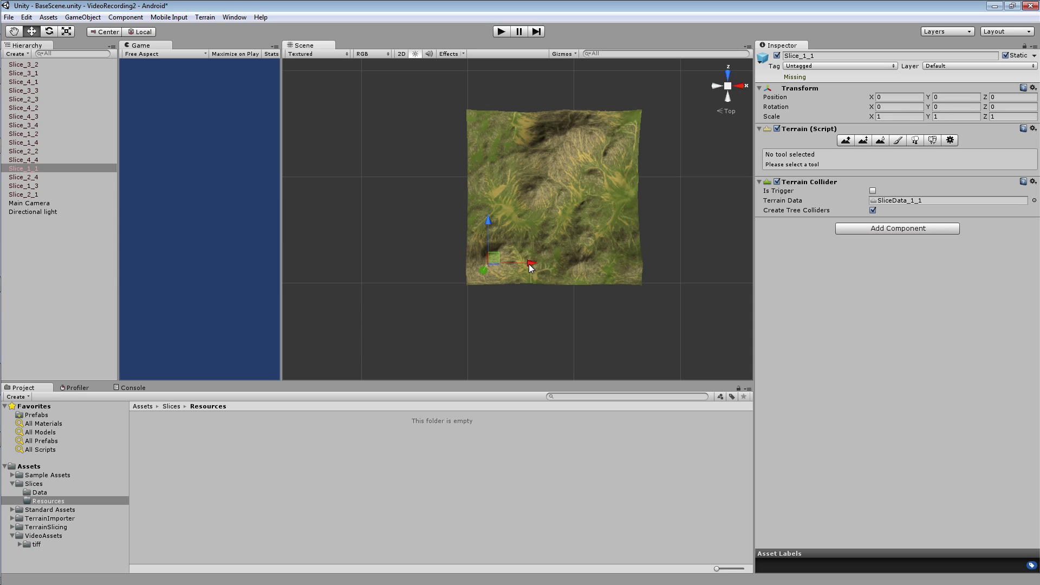
{"action": "left_click", "coordinate": [552, 265]}
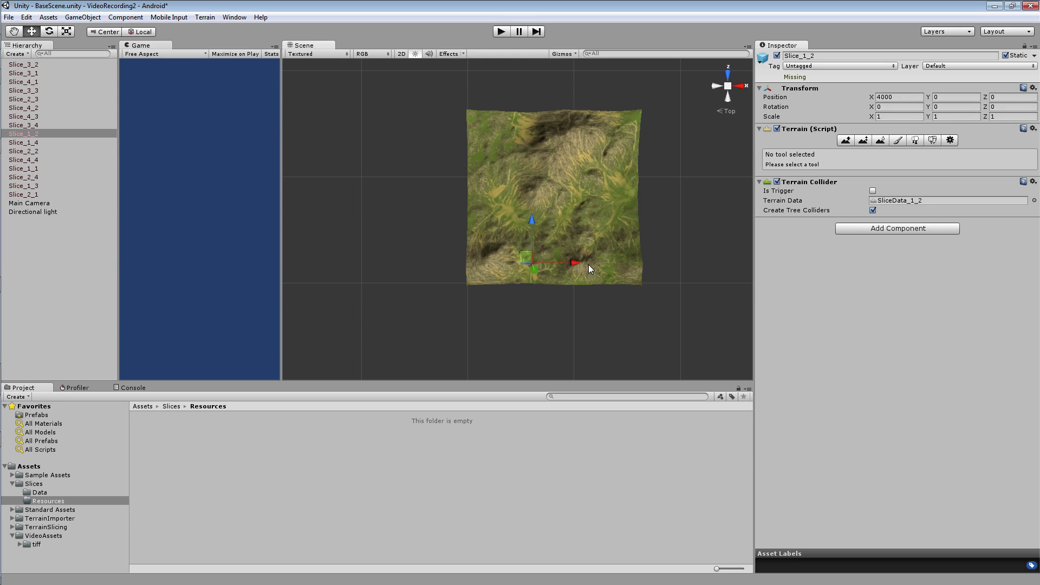
{"action": "left_click", "coordinate": [538, 226]}
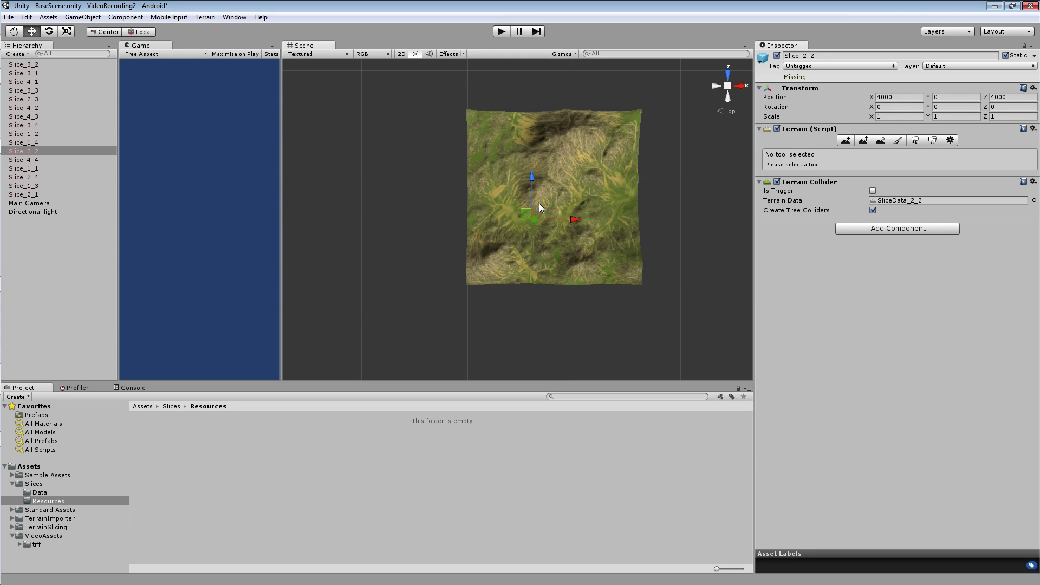
{"action": "left_click", "coordinate": [549, 182]}
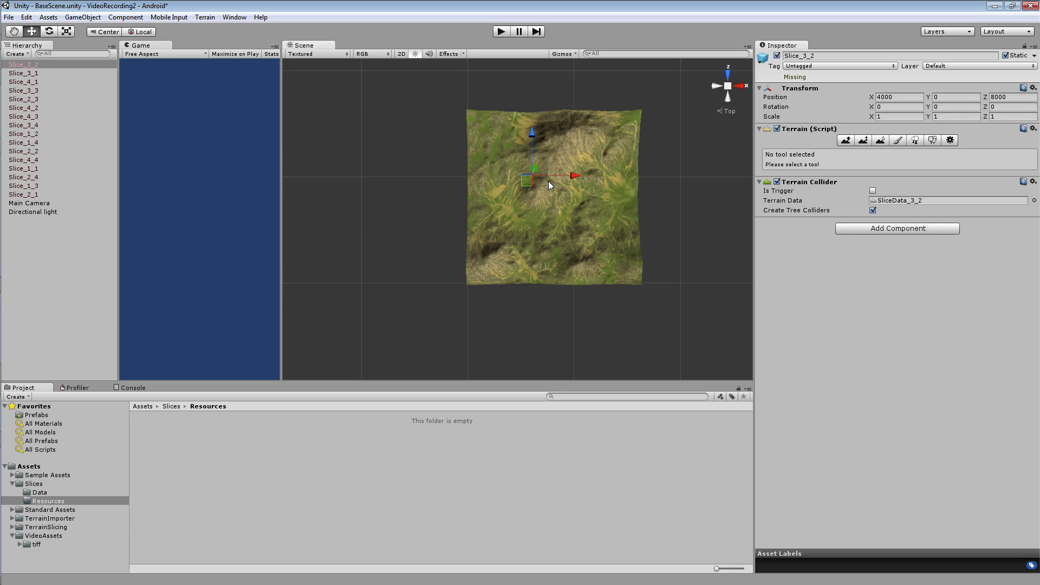
{"action": "left_click", "coordinate": [560, 123]}
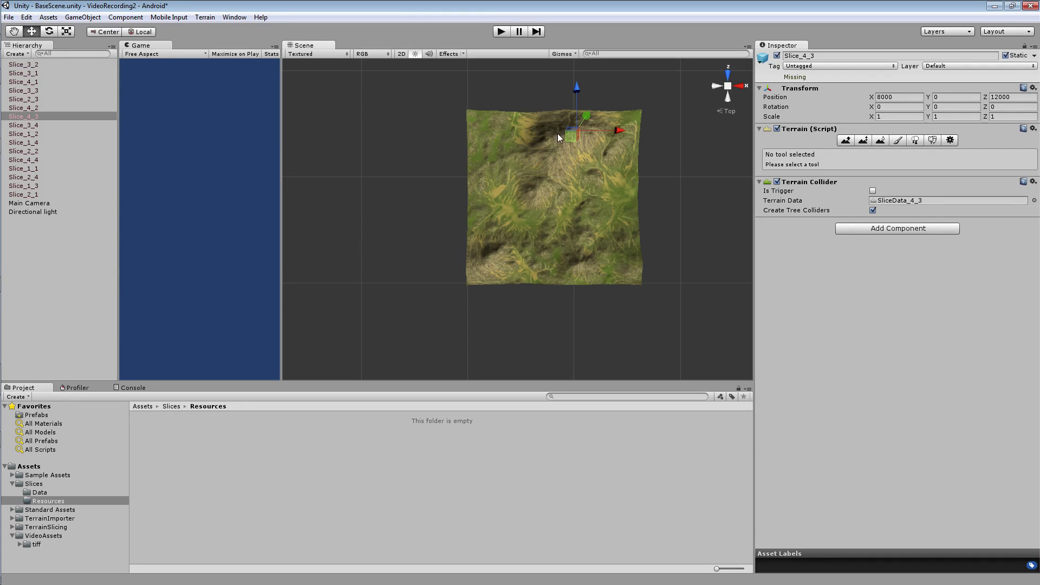
{"action": "left_click", "coordinate": [484, 269]}
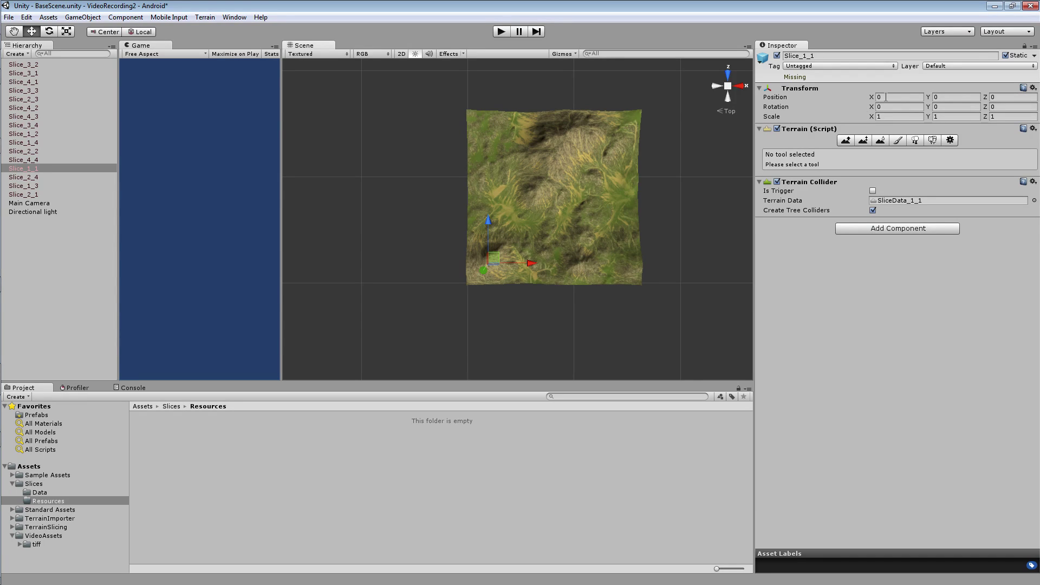
{"action": "left_click", "coordinate": [491, 190]}
{"action": "left_click", "coordinate": [492, 219]}
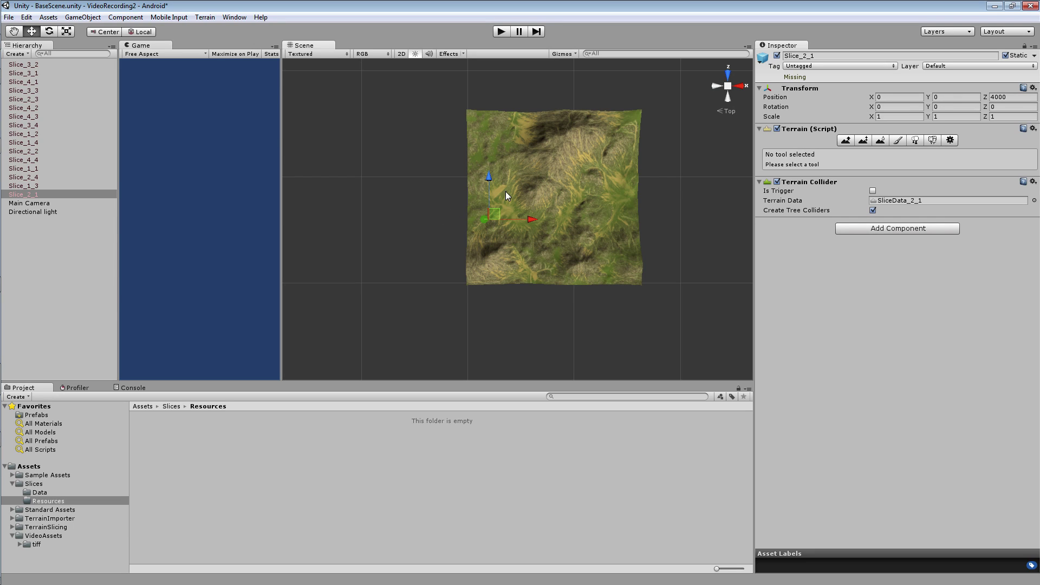
{"action": "middle_click_drag", "start_coordinate": [506, 190], "coordinate": [473, 205]}
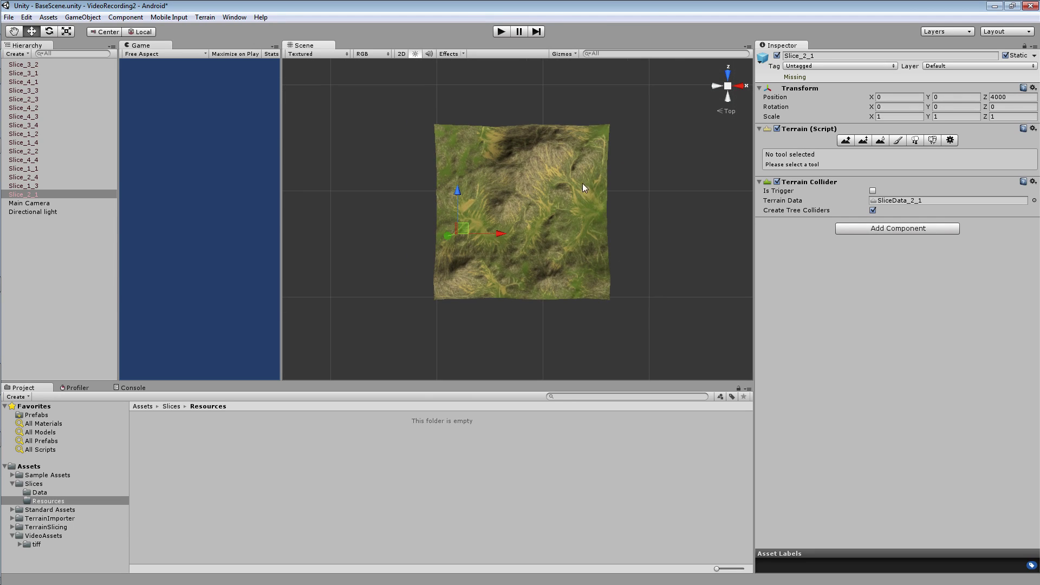
{"action": "left_click", "coordinate": [446, 158]}
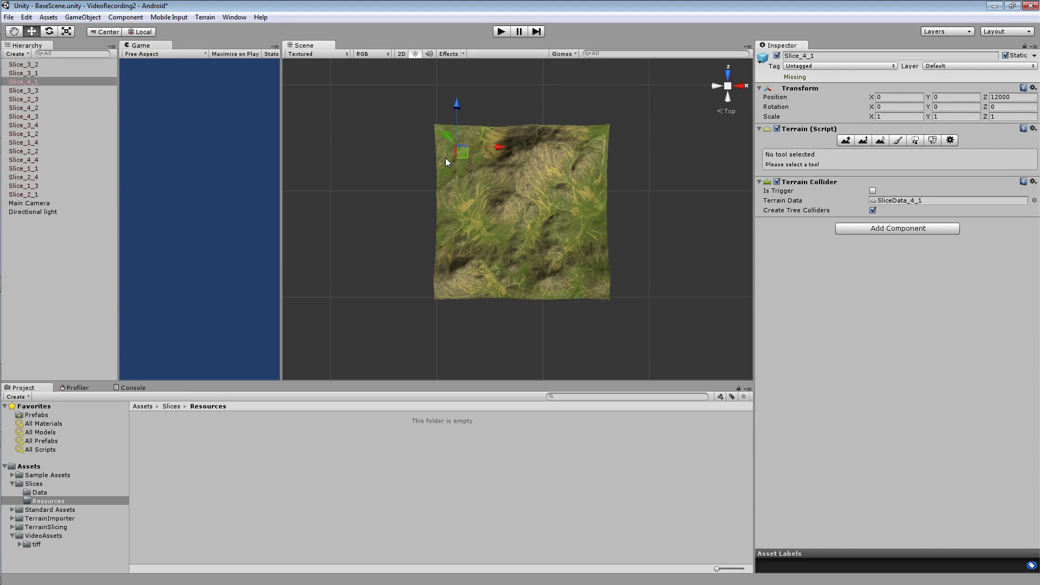
{"action": "left_click", "coordinate": [451, 200]}
{"action": "left_click", "coordinate": [458, 239]}
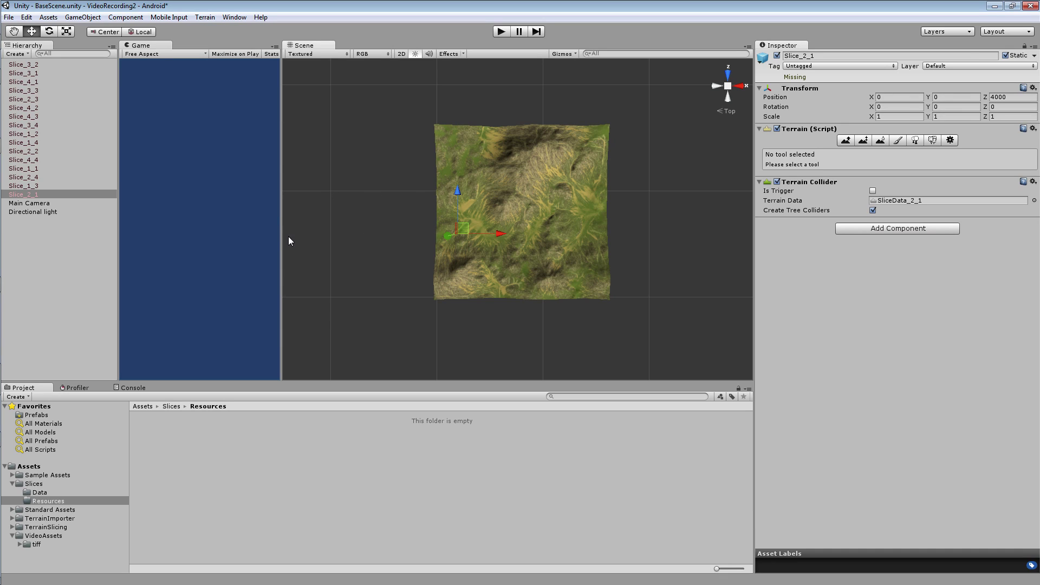
{"action": "left_click", "coordinate": [458, 275]}
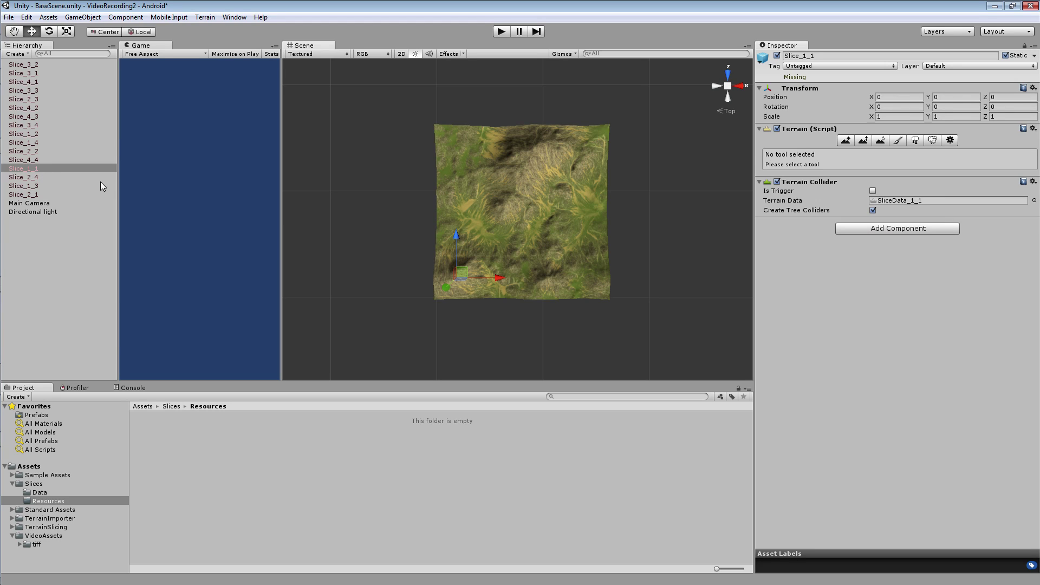
{"action": "left_click", "coordinate": [474, 197]}
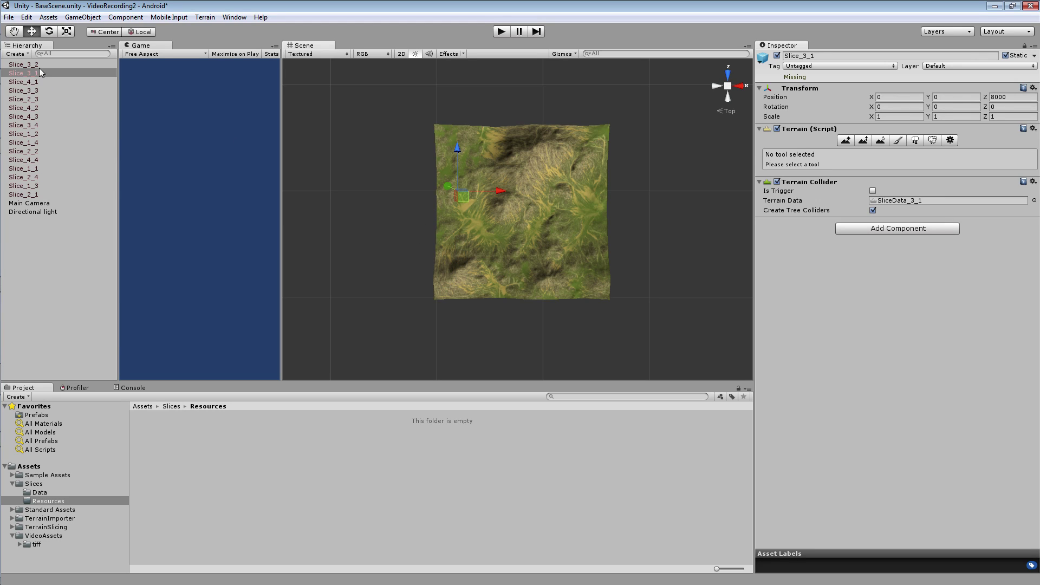
{"action": "left_click", "coordinate": [490, 148]}
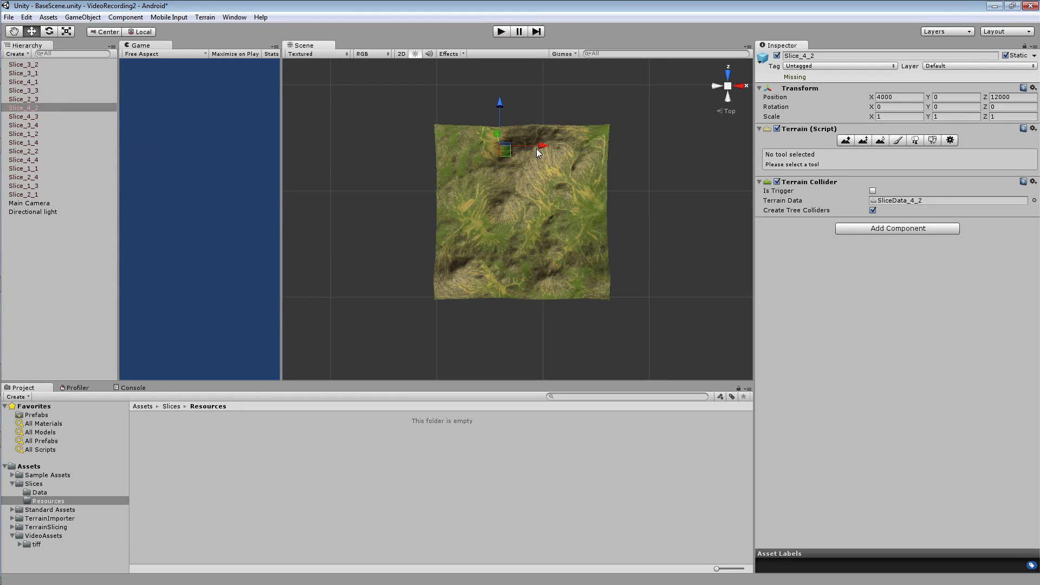
{"action": "left_click", "coordinate": [556, 136]}
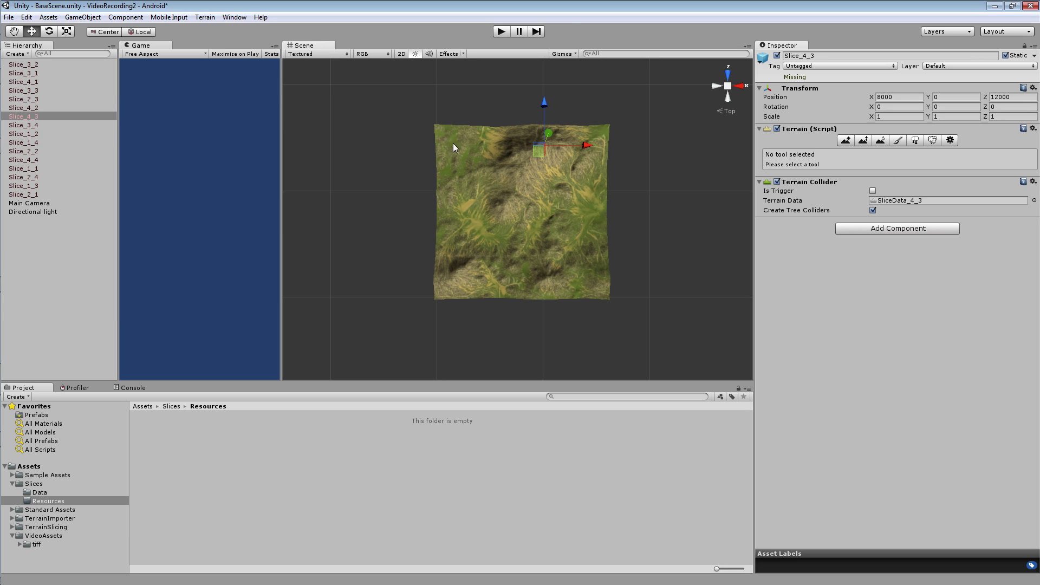
{"action": "left_click", "coordinate": [601, 177]}
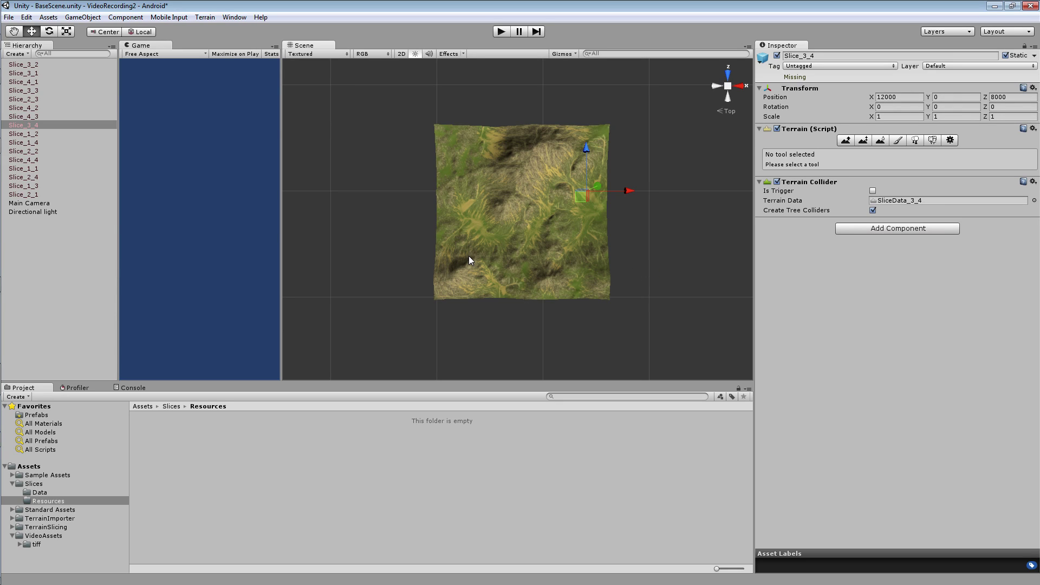
{"action": "left_click", "coordinate": [469, 279]}
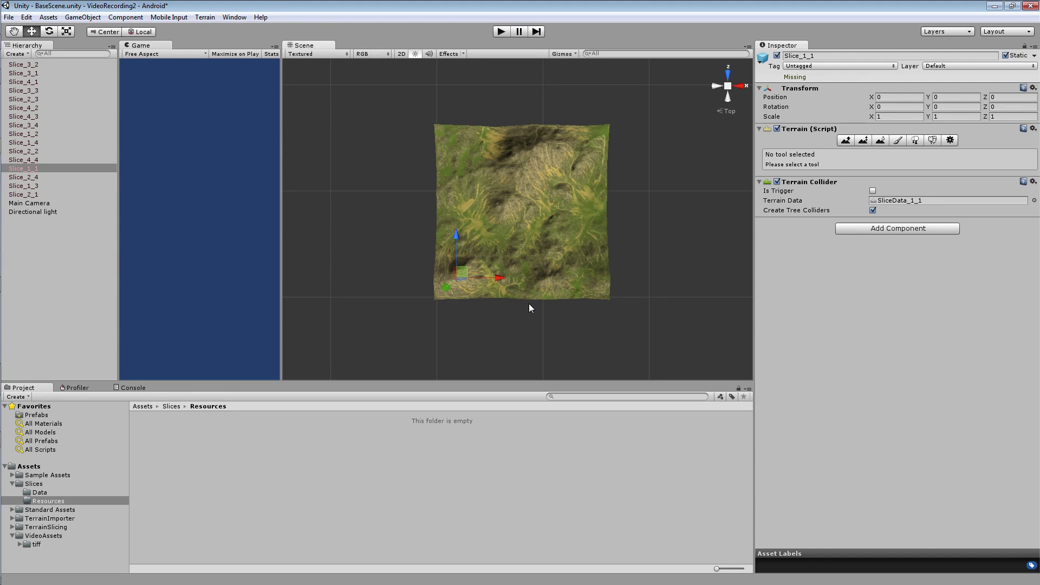
{"action": "left_click", "coordinate": [28, 66]}
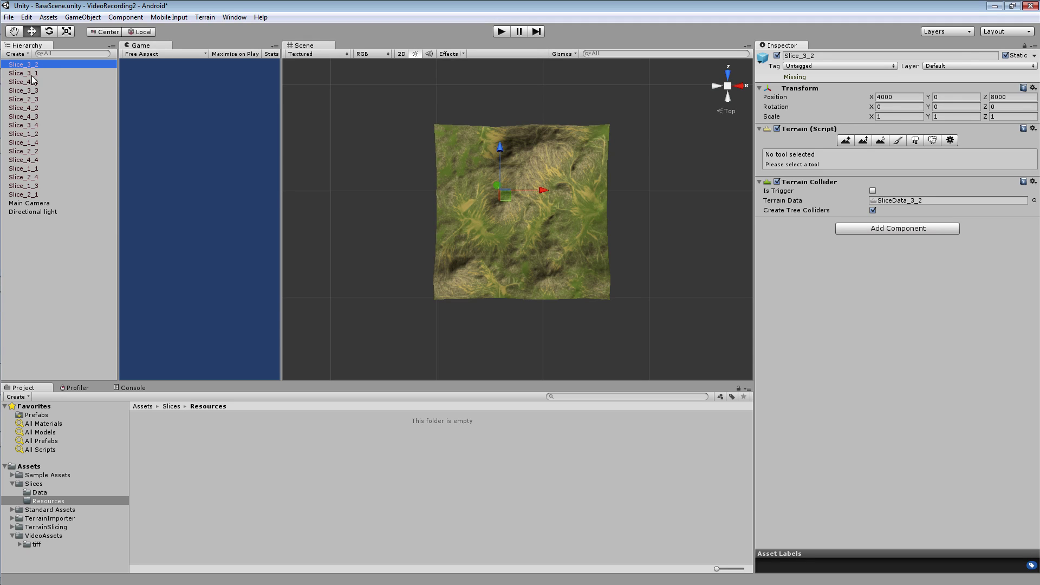
{"action": "left_click", "coordinate": [28, 66]}
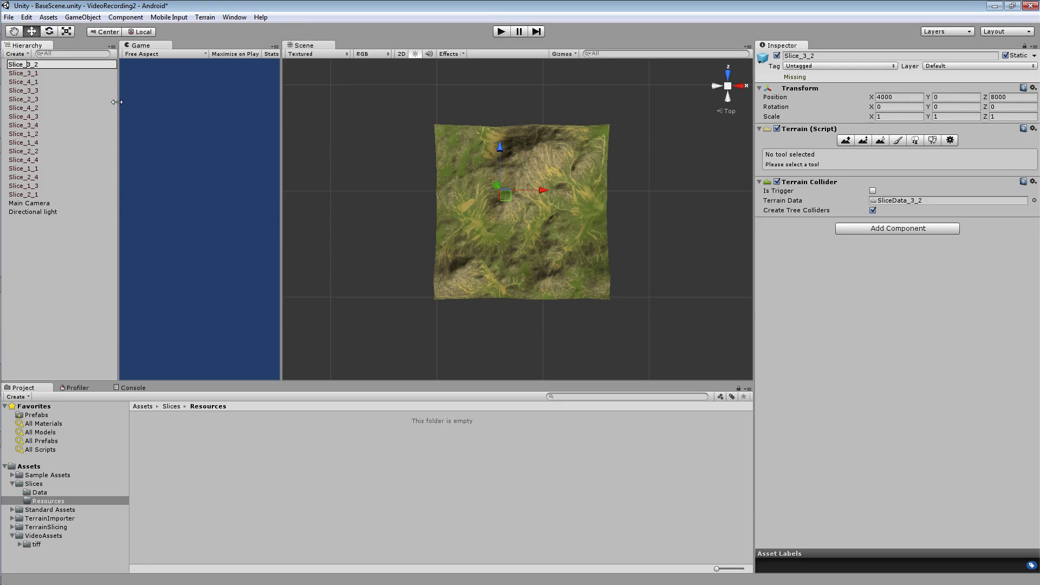
{"action": "type", "text": "0"}
{"action": "key", "text": "Return"}
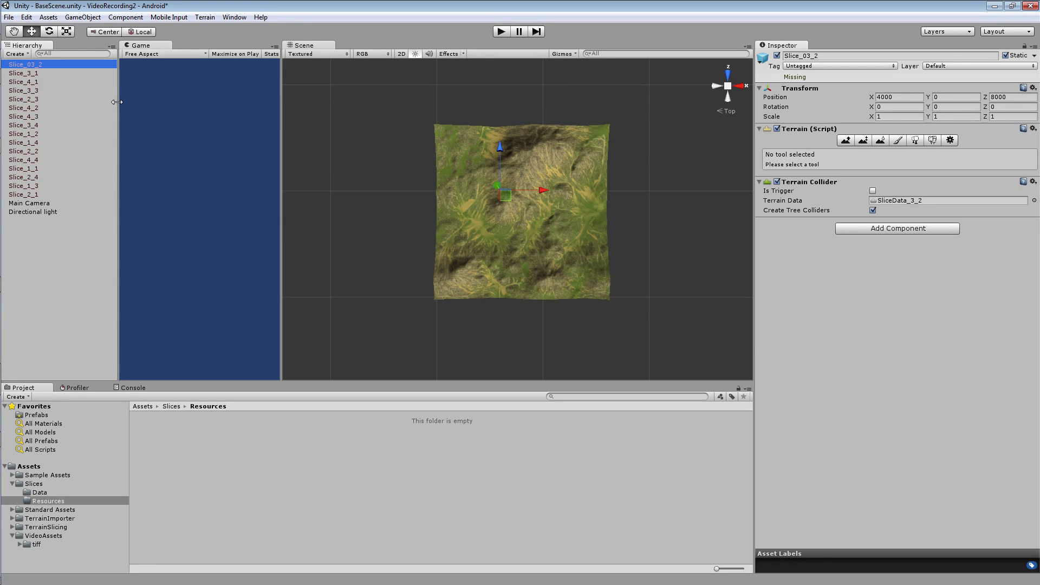
{"action": "left_click", "coordinate": [30, 69]}
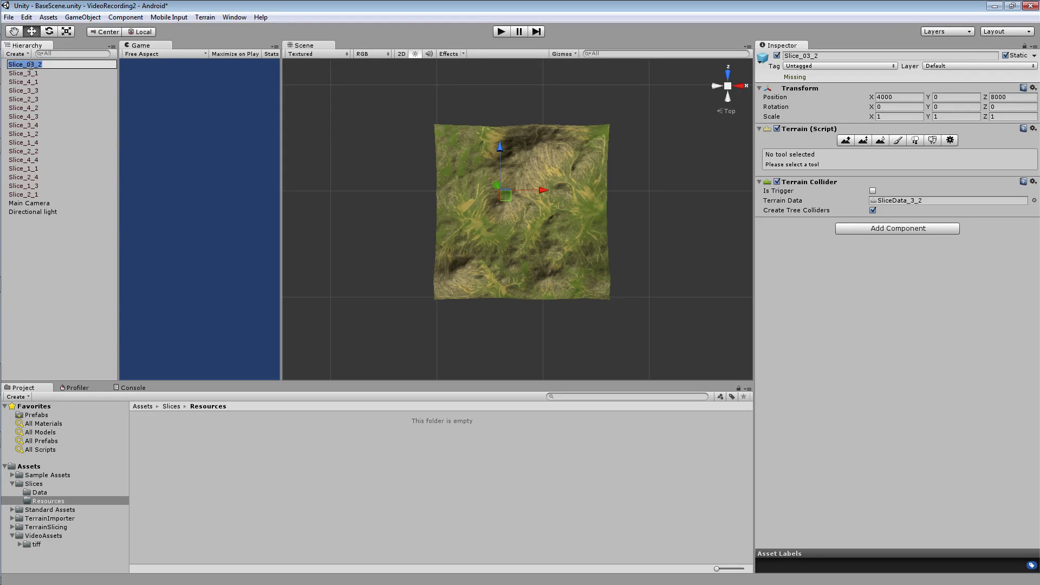
{"action": "key", "text": "BackSpace"}
{"action": "key", "text": "Return"}
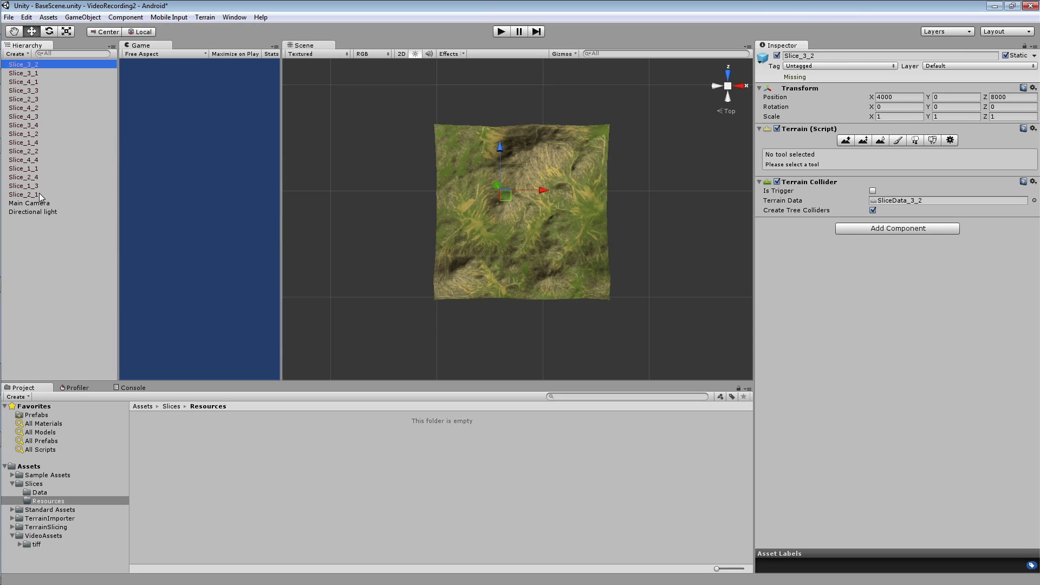
Step: Open the Dynamic Loading Kit Create Prefabs window from the Assets menu
{"action": "left_click", "coordinate": [48, 17]}
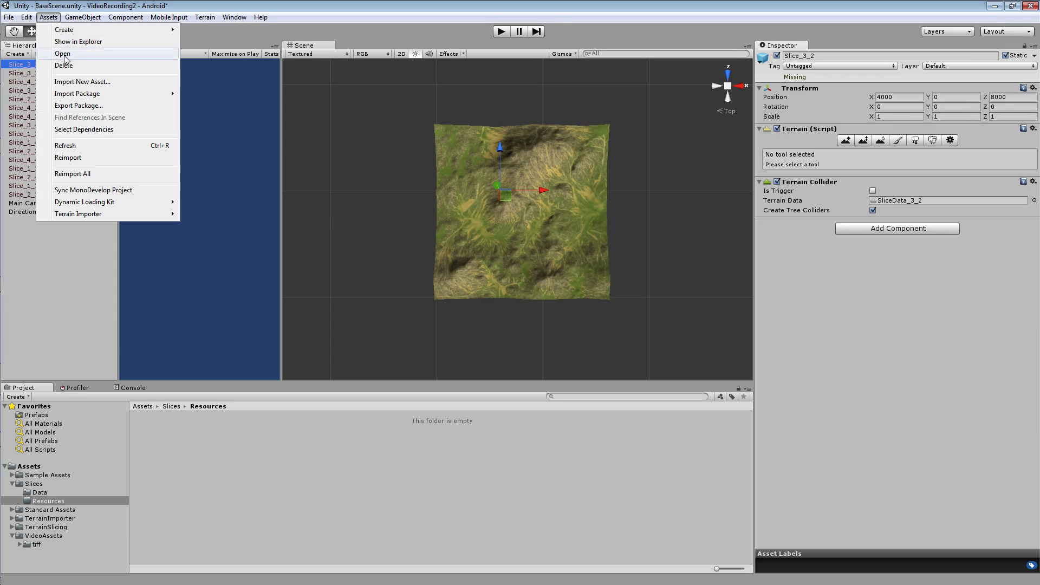
{"action": "mouse_move", "coordinate": [121, 202]}
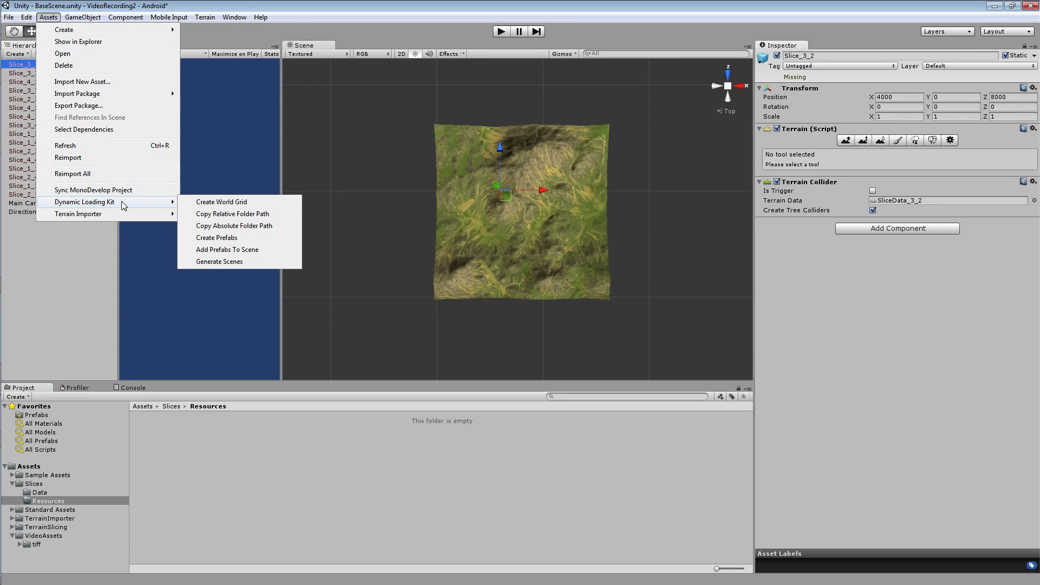
{"action": "left_click", "coordinate": [233, 238]}
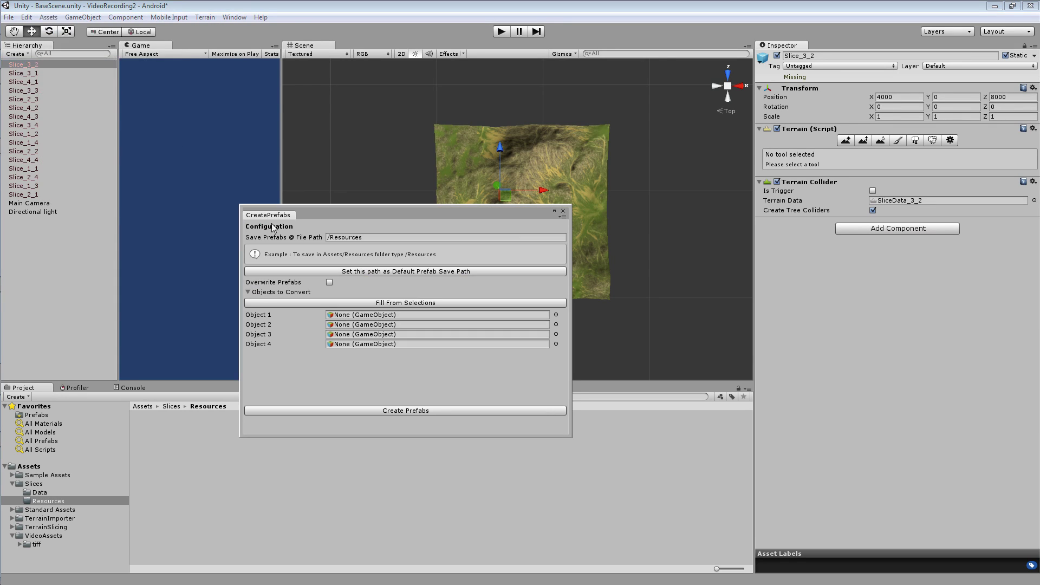
{"action": "left_click_drag", "start_coordinate": [323, 215], "coordinate": [384, 153]}
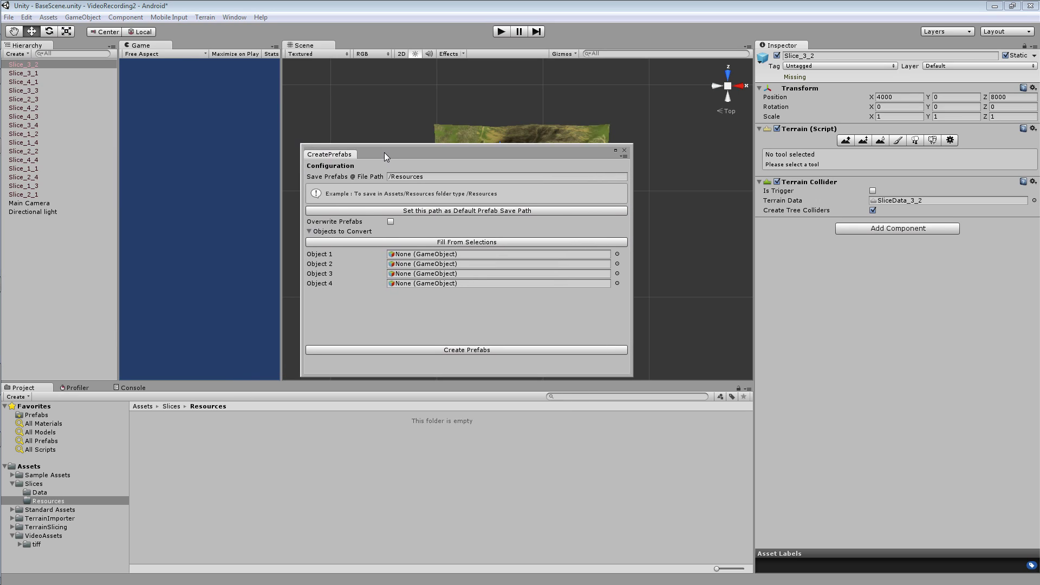
Step: Enter /Slices/Resources as the Save Prefabs @ File Path and move the window aside
{"action": "left_click", "coordinate": [447, 179]}
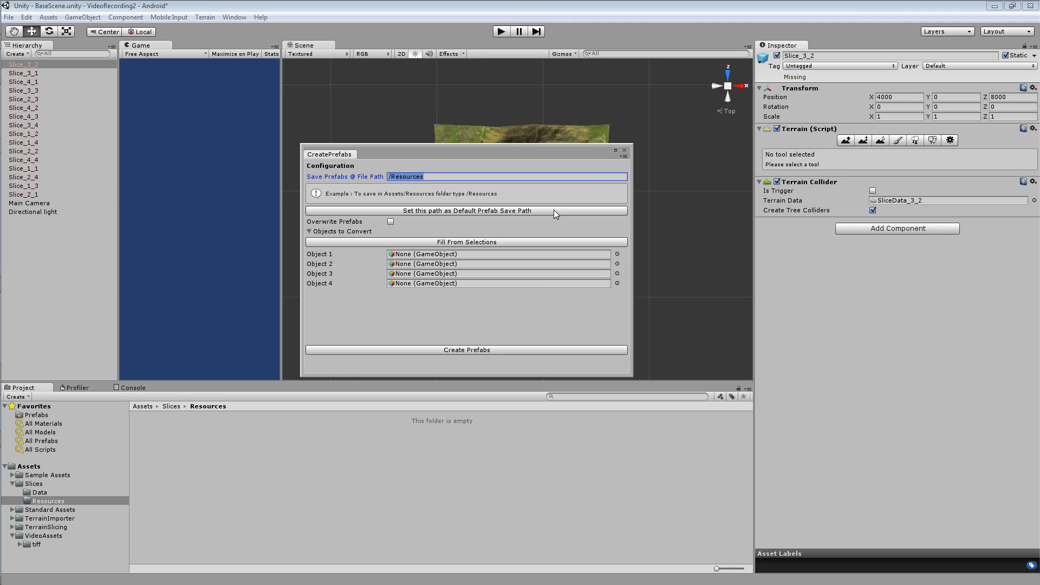
{"action": "type", "text": "/Slices/Resources"}
{"action": "left_click_drag", "start_coordinate": [522, 151], "coordinate": [532, 136]}
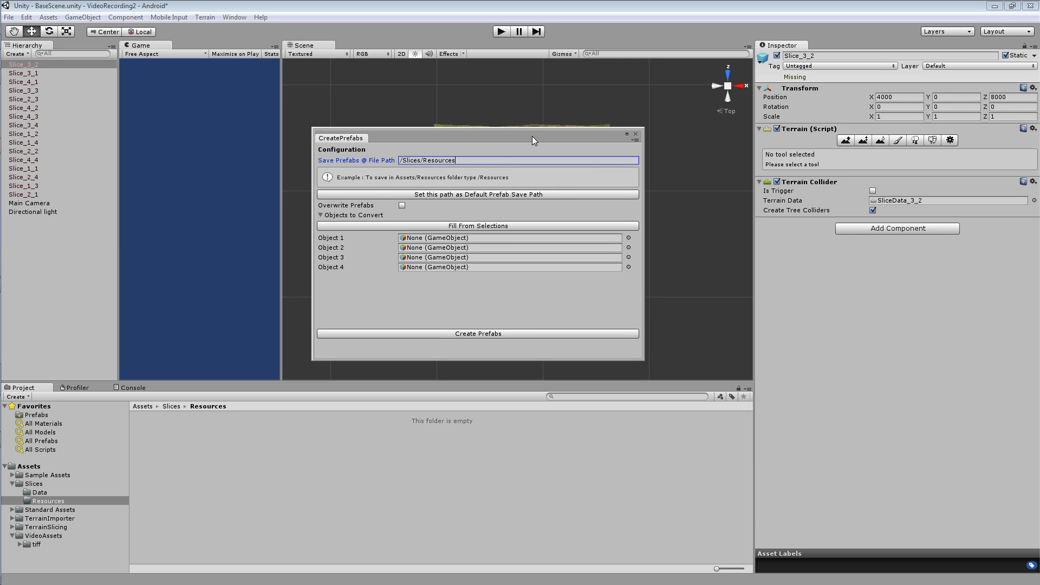
{"action": "left_click_drag", "start_coordinate": [532, 135], "coordinate": [558, 136]}
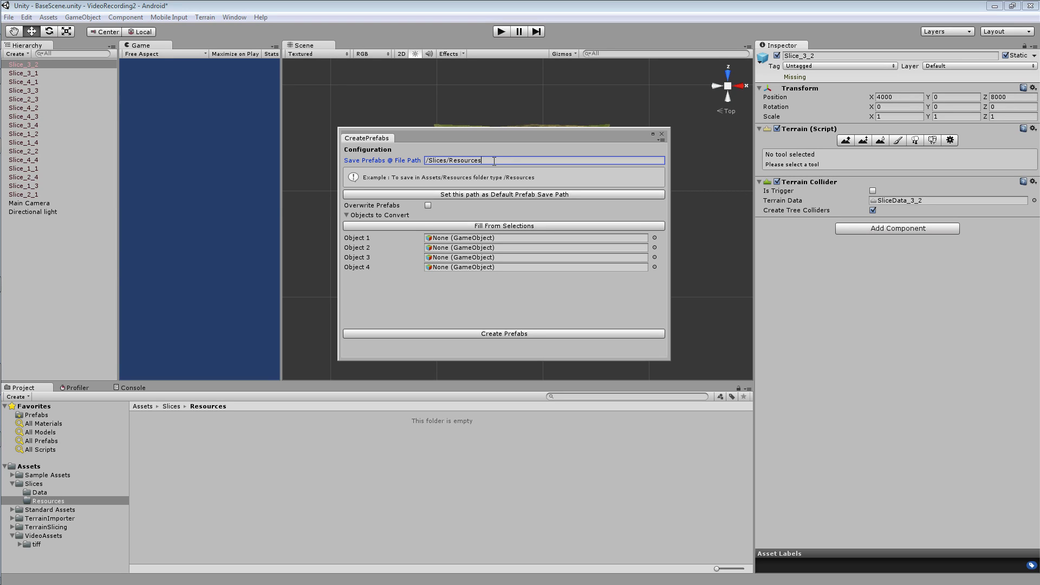
{"action": "left_click_drag", "start_coordinate": [502, 138], "coordinate": [468, 142]}
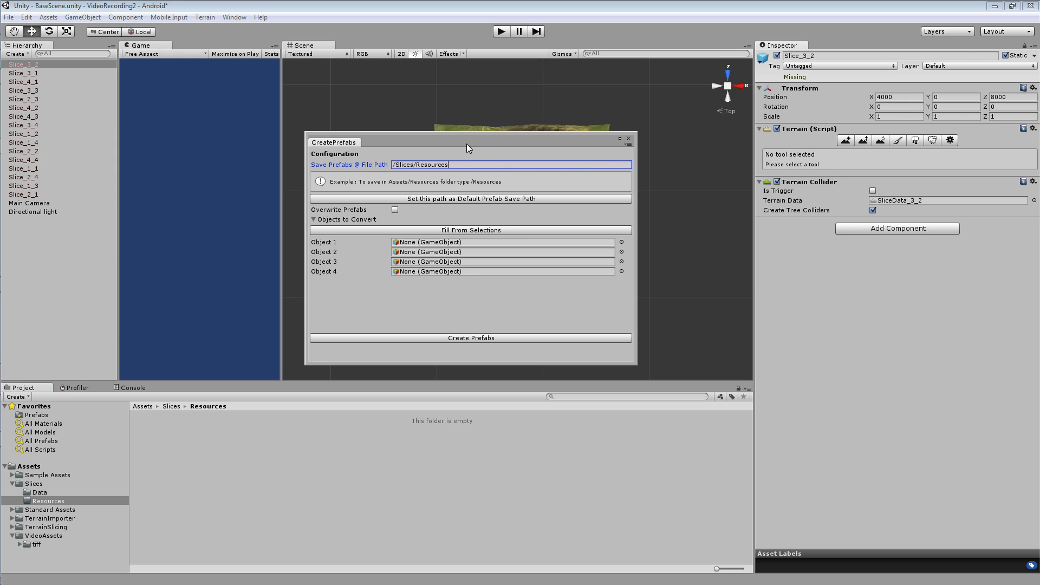
Step: Copy the Resources folder's relative path via Dynamic Loading Kit and paste it into the save path
{"action": "right_click", "coordinate": [46, 502]}
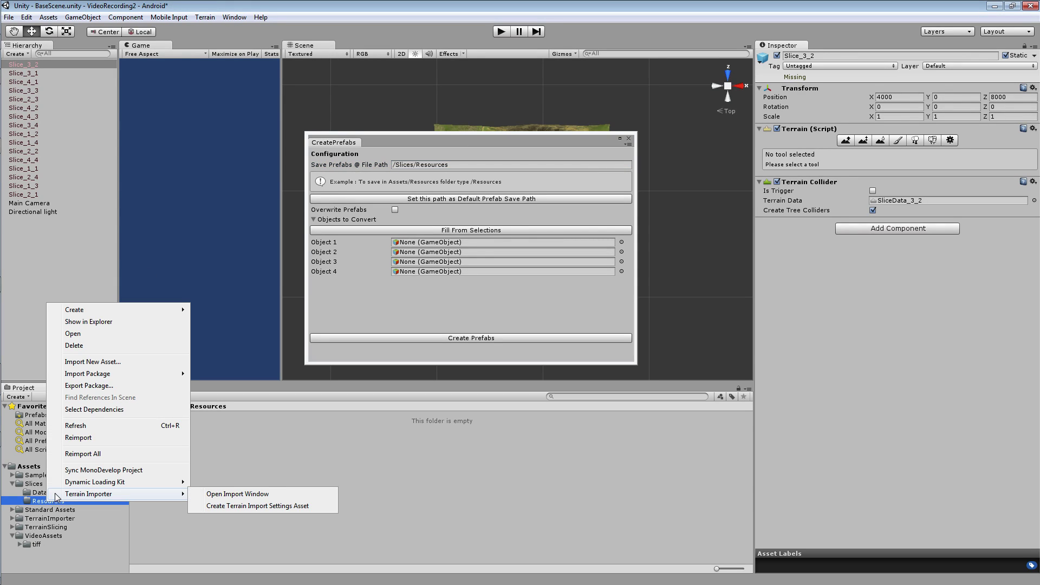
{"action": "mouse_move", "coordinate": [69, 487]}
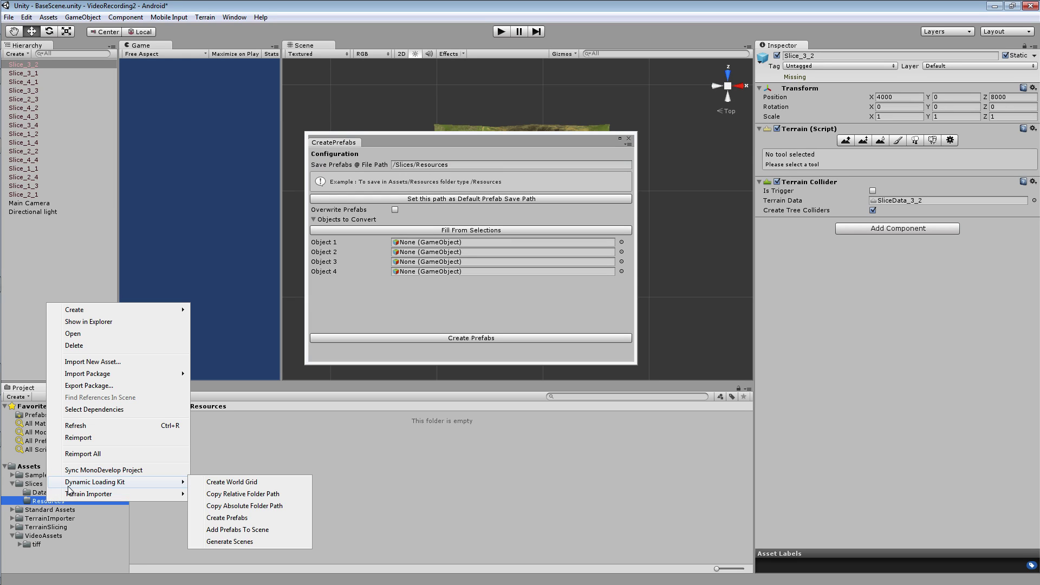
{"action": "left_click", "coordinate": [241, 495]}
{"action": "left_click", "coordinate": [464, 165]}
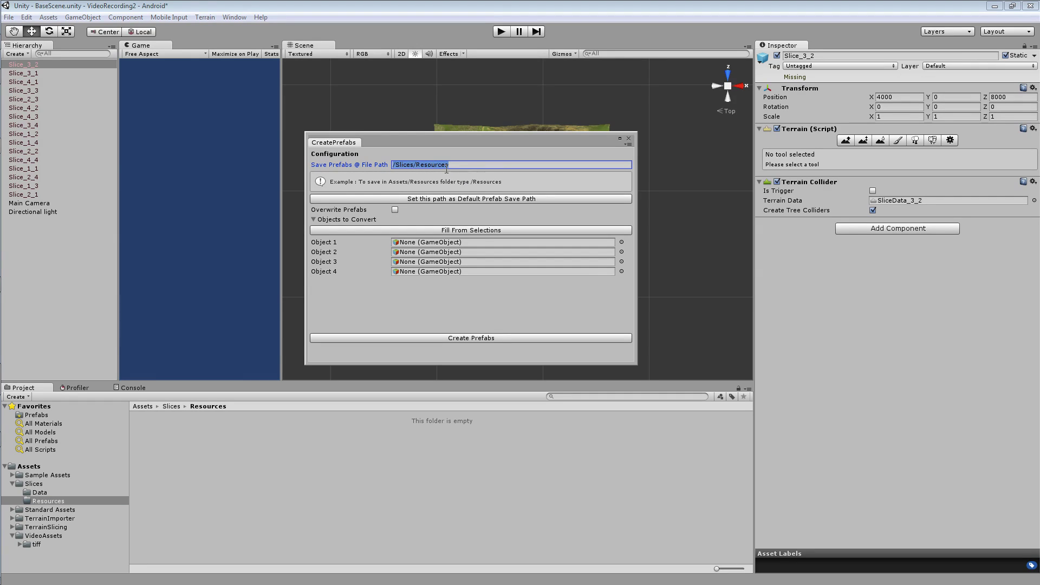
{"action": "left_click", "coordinate": [446, 168]}
{"action": "left_click_drag", "start_coordinate": [458, 146], "coordinate": [476, 120]}
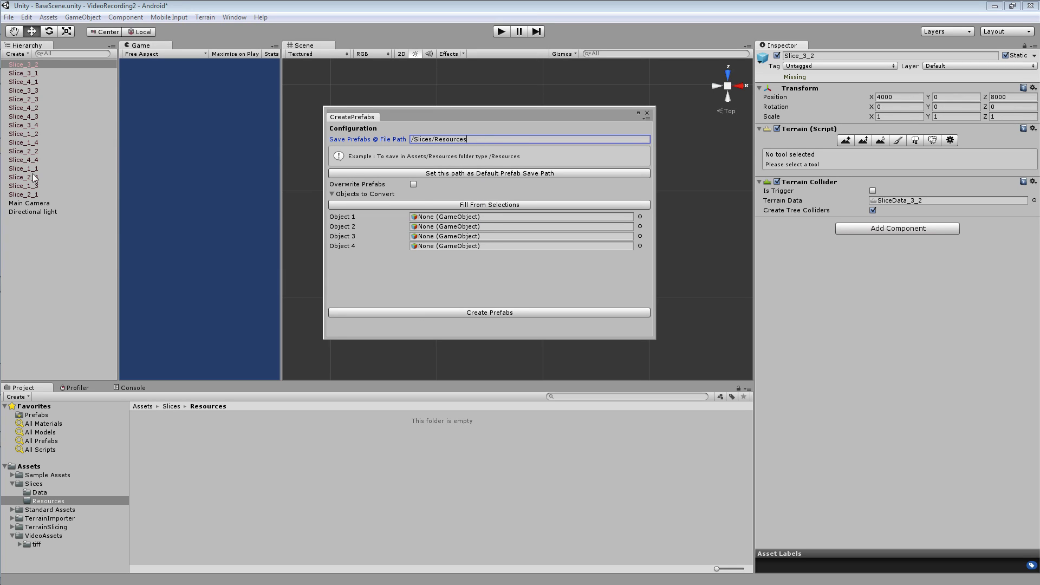
Step: Select all 16 Slice objects, fill the list from the selection, and create their prefabs
{"action": "left_click", "coordinate": [28, 194]}
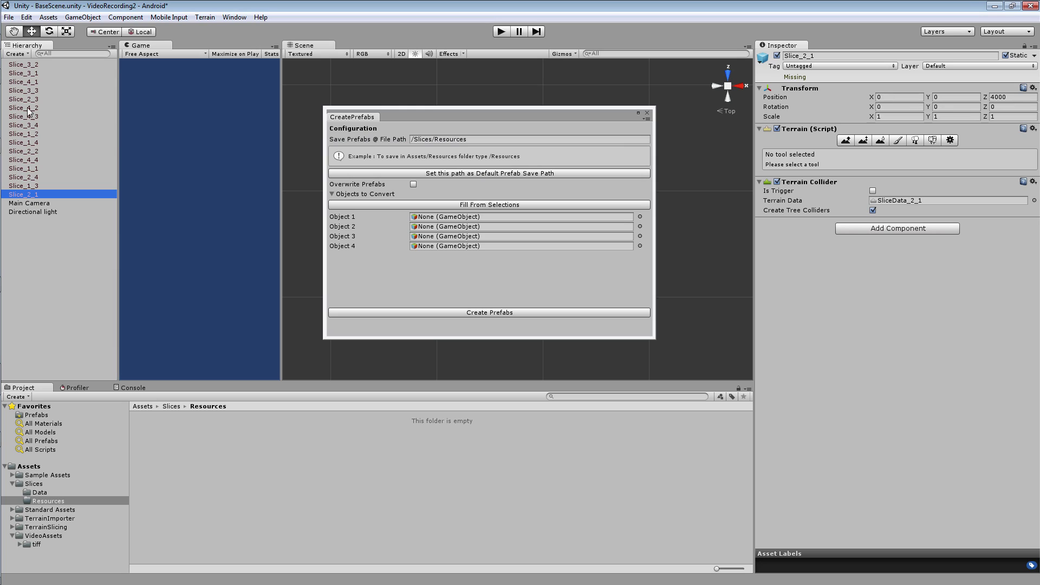
{"action": "left_click", "coordinate": [30, 66], "text": "shift"}
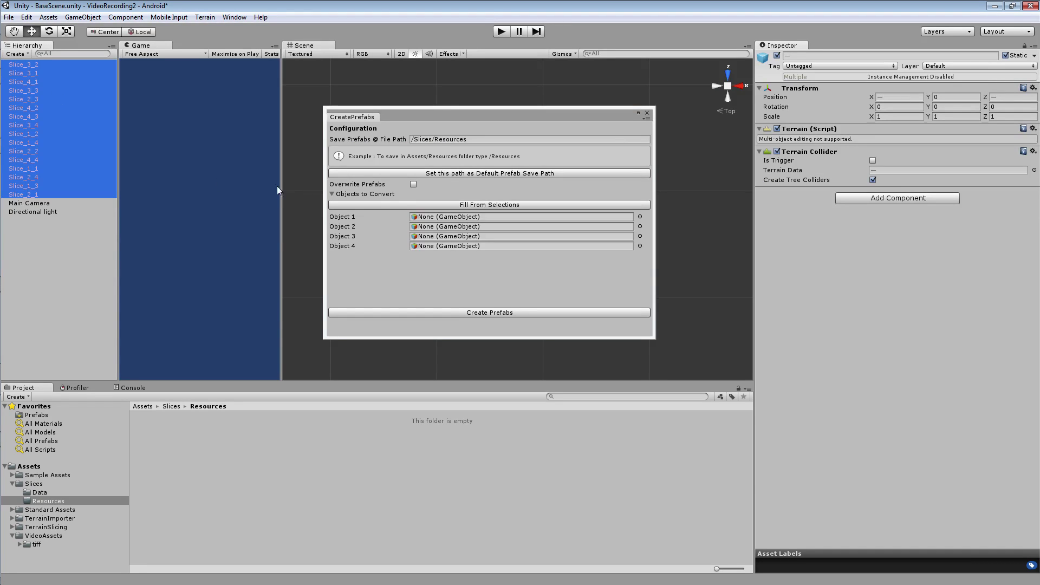
{"action": "left_click", "coordinate": [479, 205]}
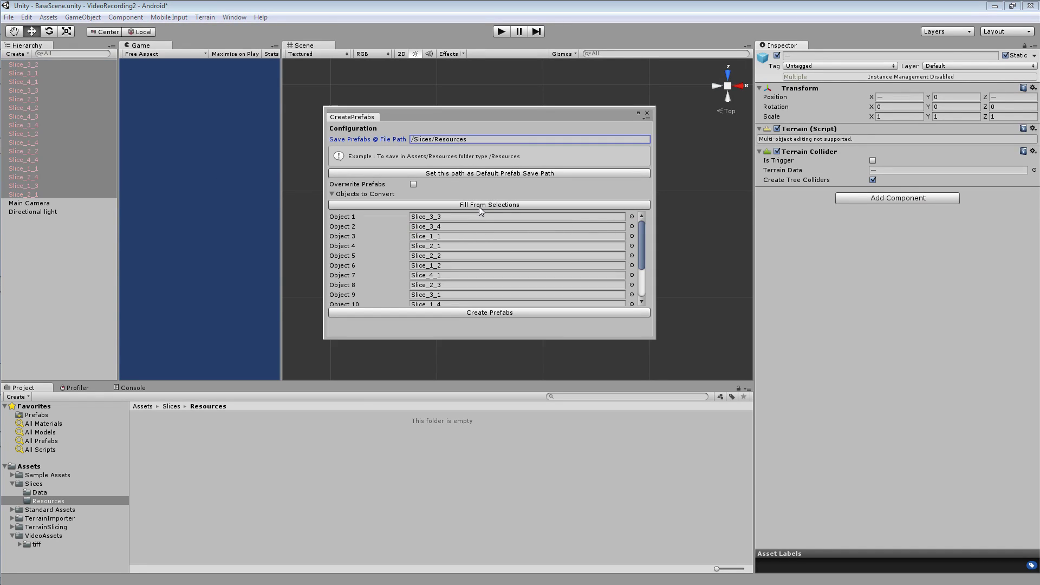
{"action": "left_click_drag", "start_coordinate": [643, 242], "coordinate": [642, 278]}
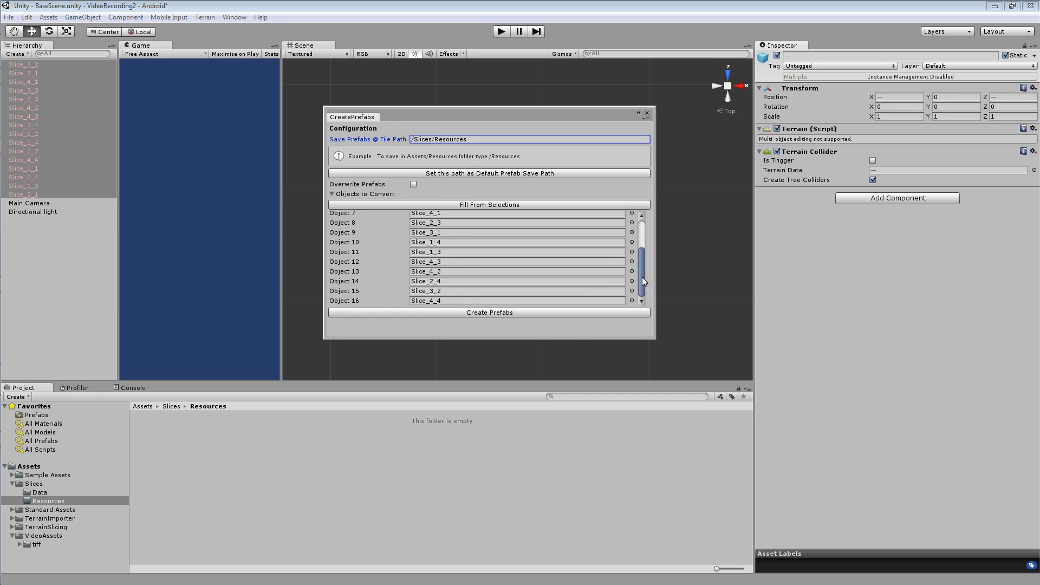
{"action": "left_click", "coordinate": [552, 313]}
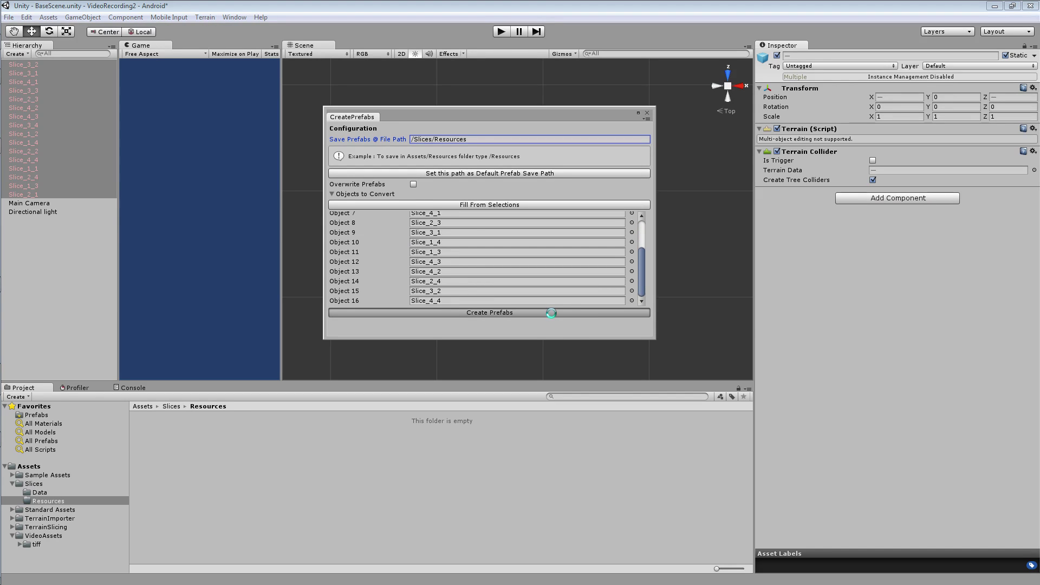
{"action": "left_click", "coordinate": [50, 249]}
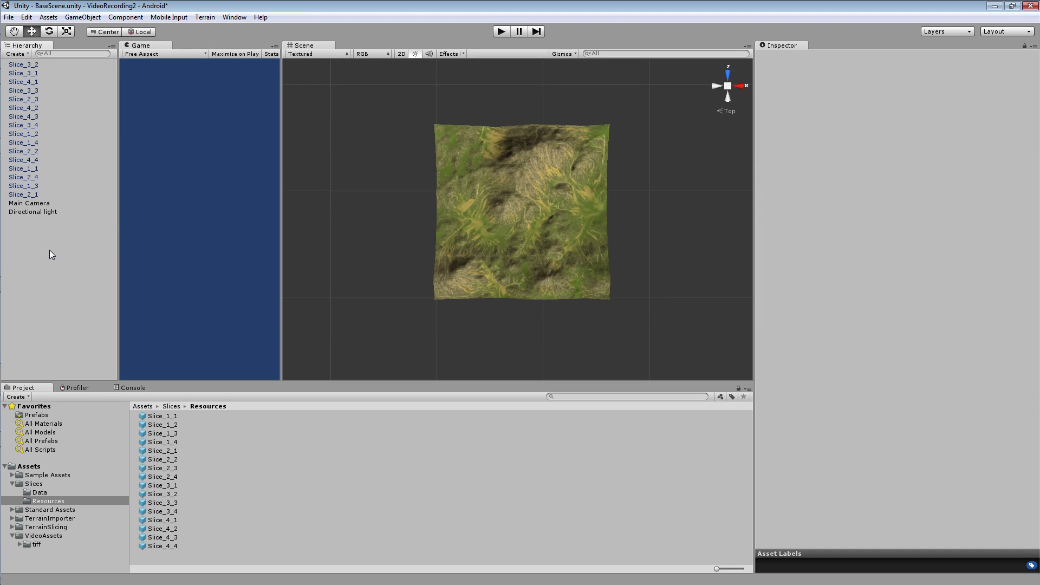
Step: Check Slice_2_1's prefab link, then view the Slice_1_1 prefab's Terrain and Terrain Collider
{"action": "left_click", "coordinate": [36, 194]}
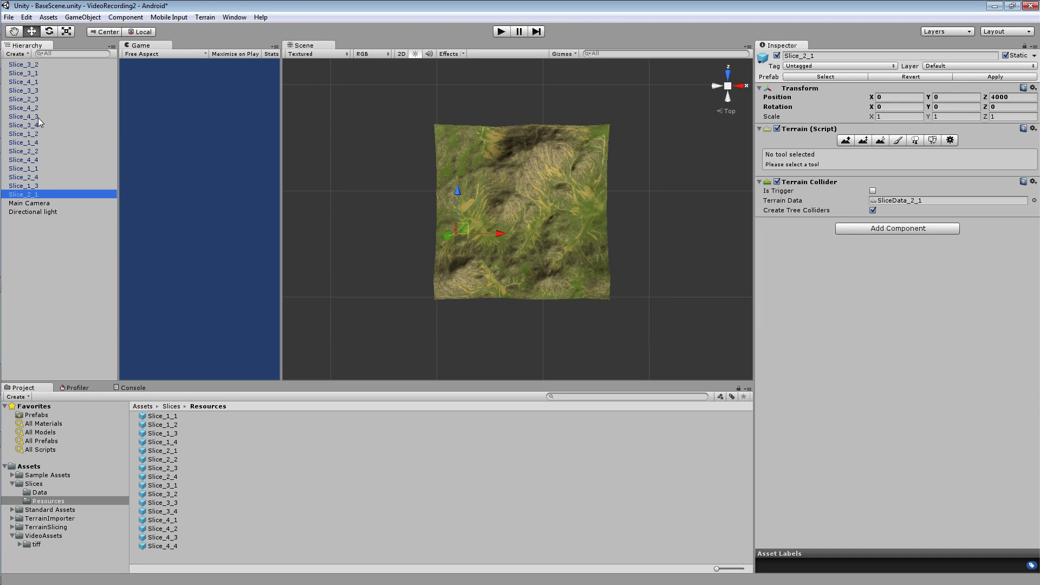
{"action": "left_click", "coordinate": [38, 63], "text": "shift"}
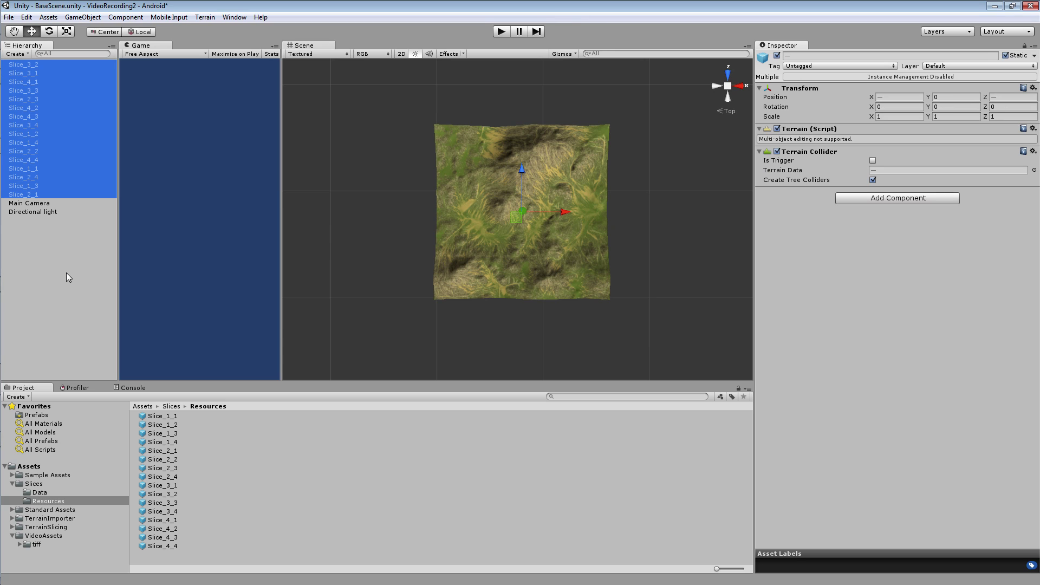
{"action": "left_click", "coordinate": [60, 252]}
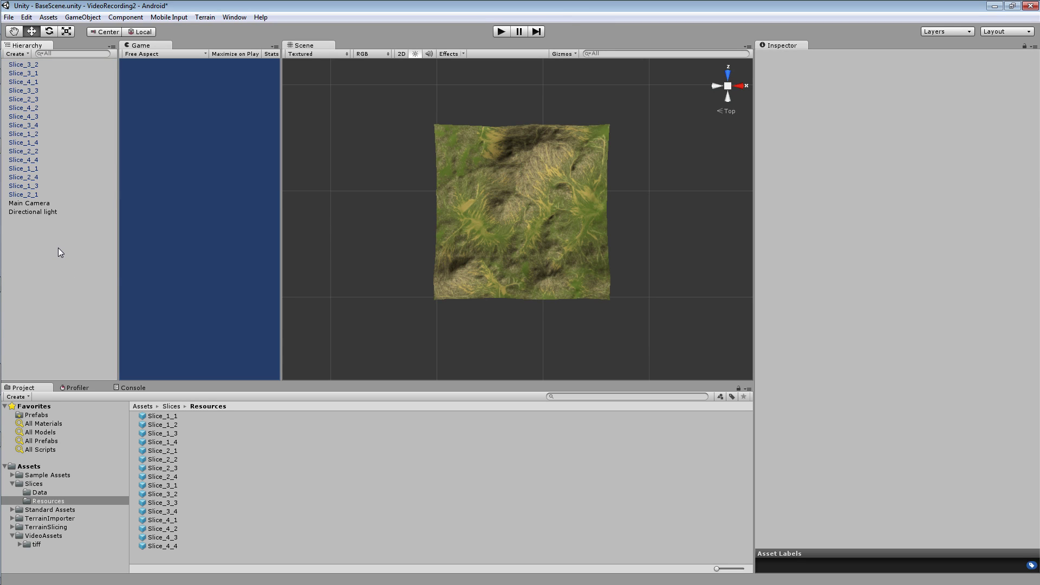
{"action": "left_click", "coordinate": [38, 194]}
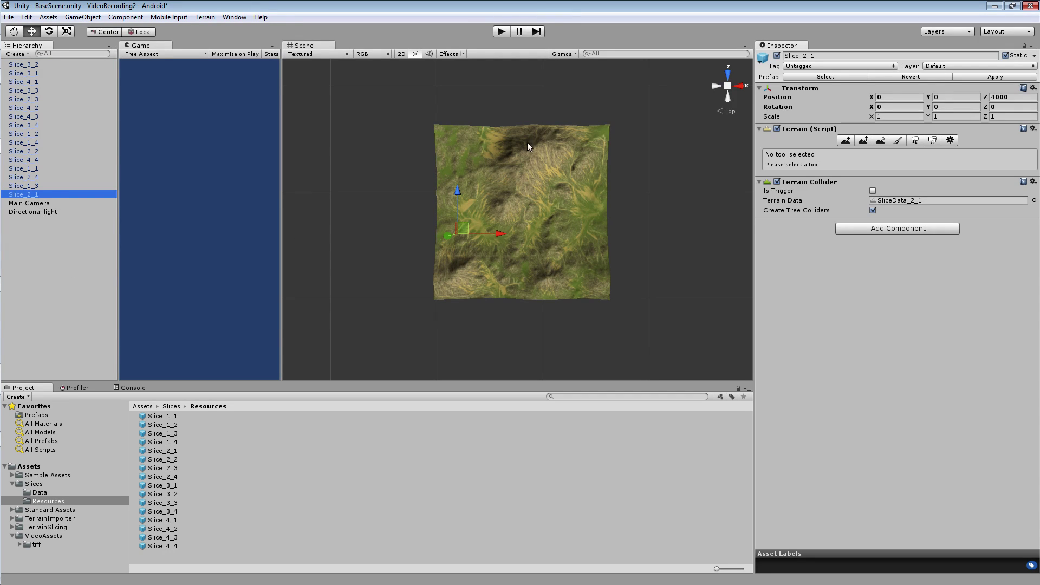
{"action": "left_click", "coordinate": [174, 416]}
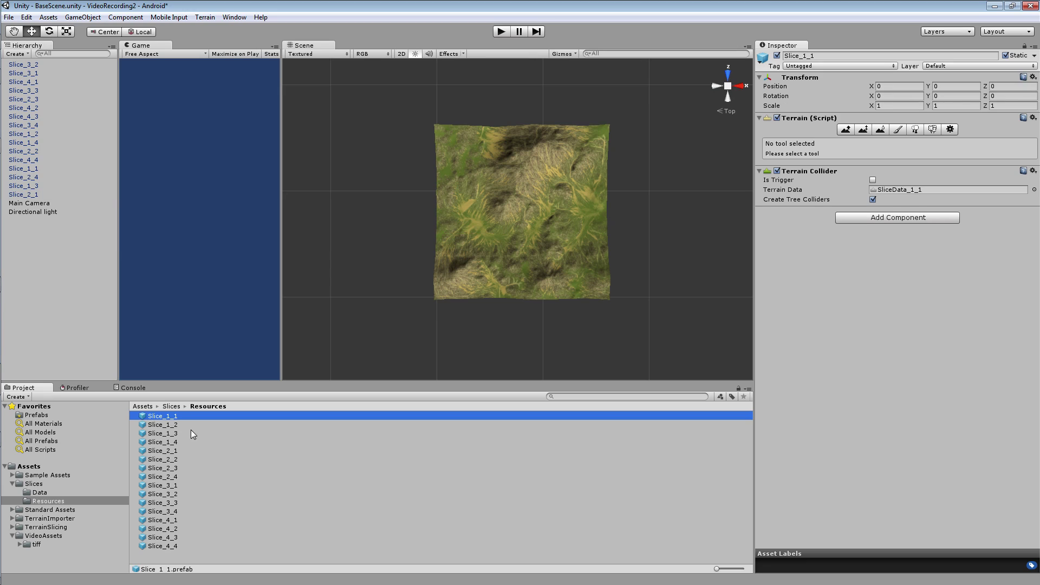
Step: Untick the active checkbox for prefabs Slice_1_1 through Slice_4_4, then confirm Slice_3_2 and Slice_1_1 are inactive
{"action": "left_click", "coordinate": [166, 547], "text": "shift"}
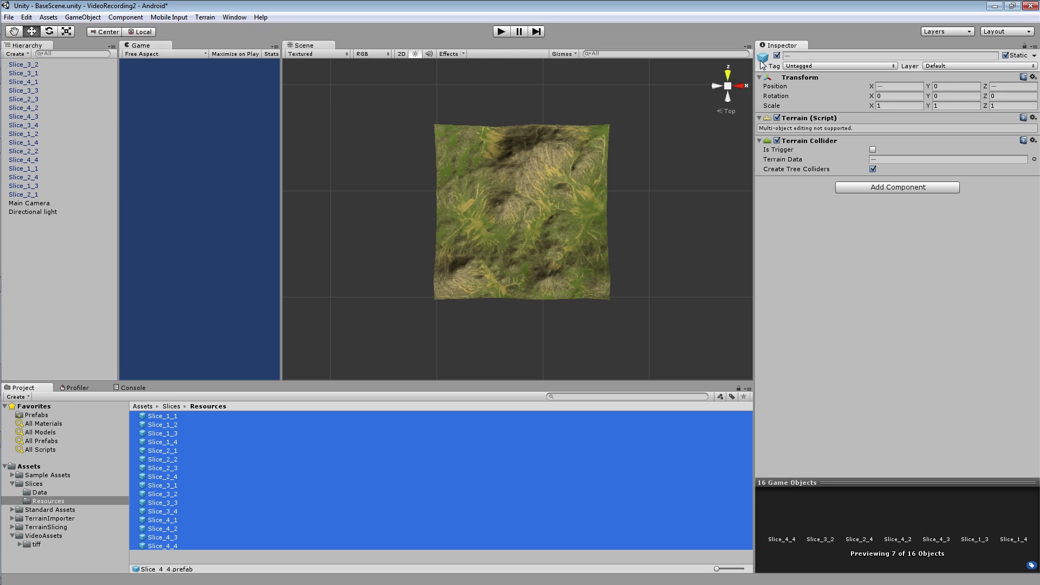
{"action": "left_click", "coordinate": [778, 56]}
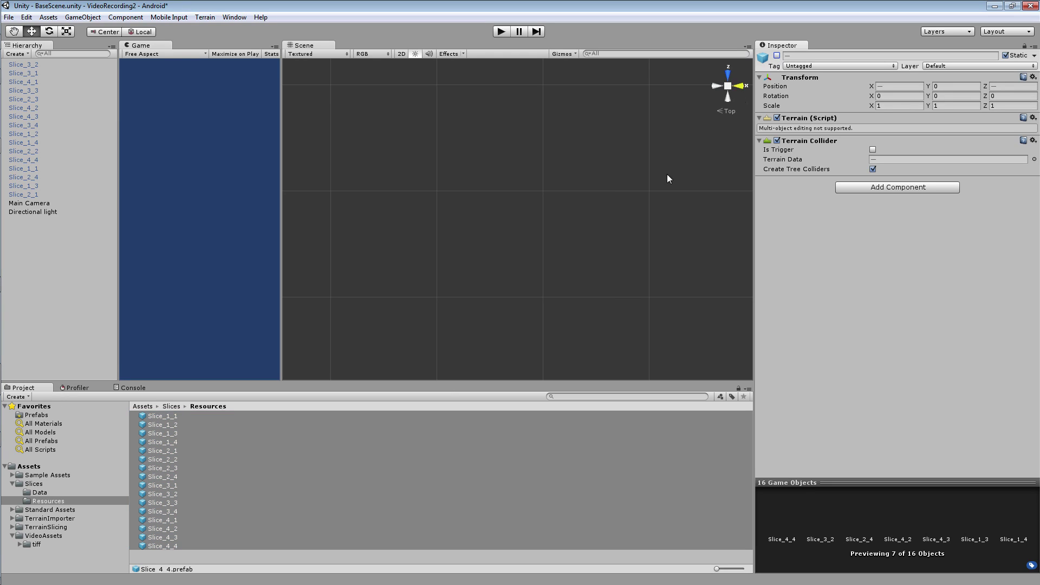
{"action": "left_click", "coordinate": [324, 495]}
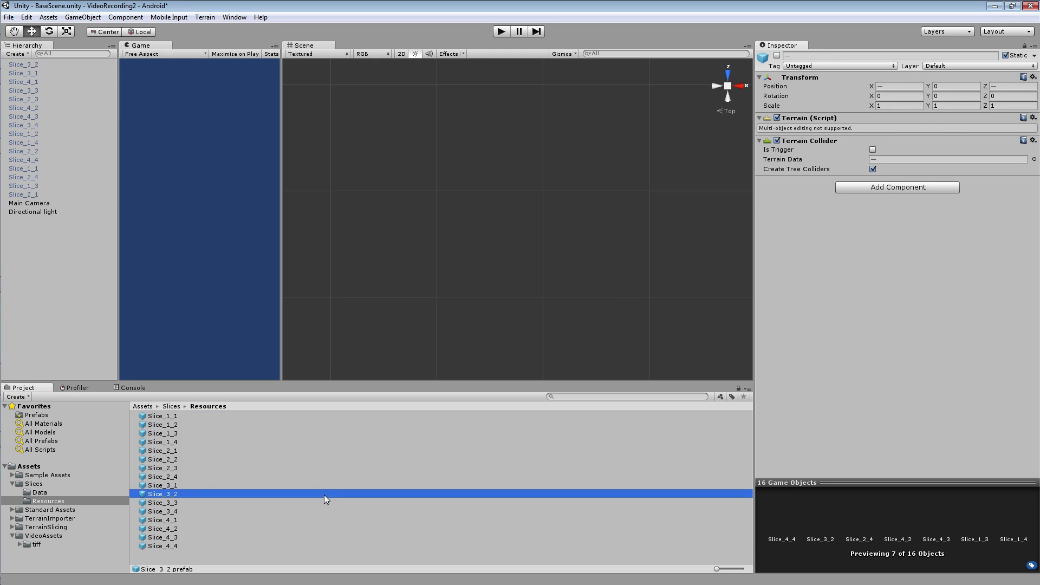
{"action": "left_click", "coordinate": [180, 418]}
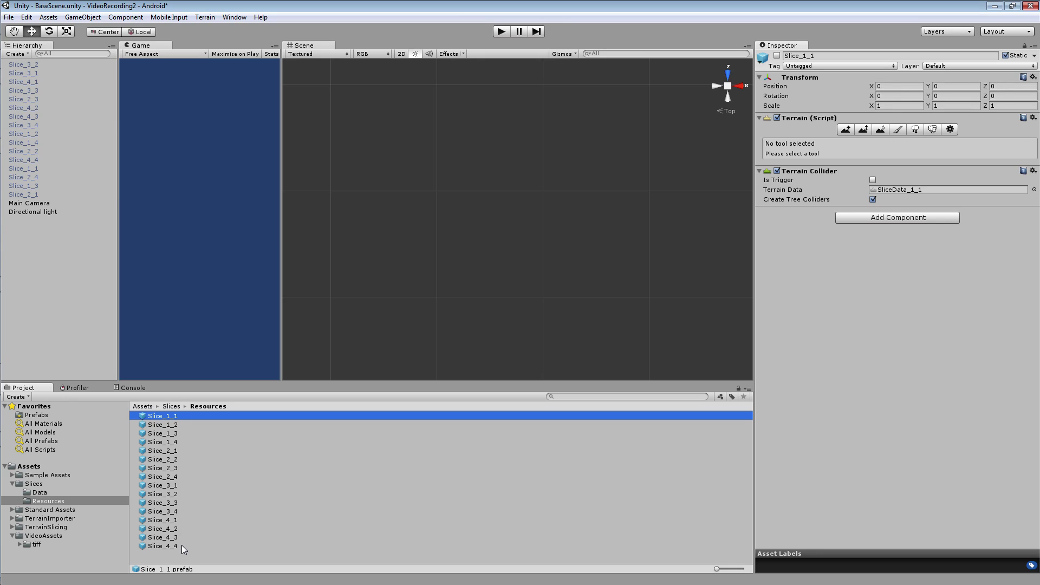